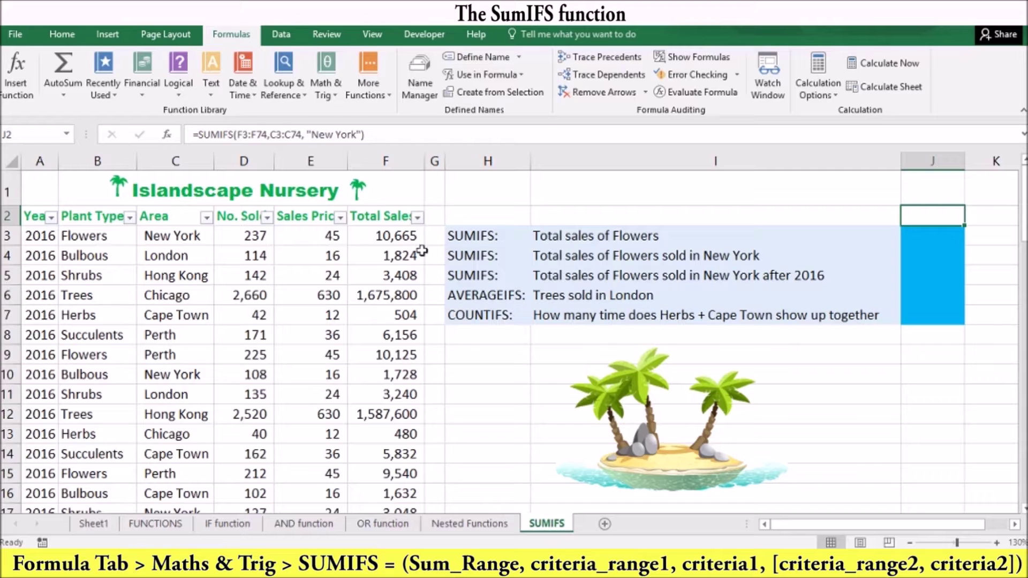
Step: Leave the sample New York formula and insert a SUMIFS function into J3 from Math & Trig
double_click(297, 138)
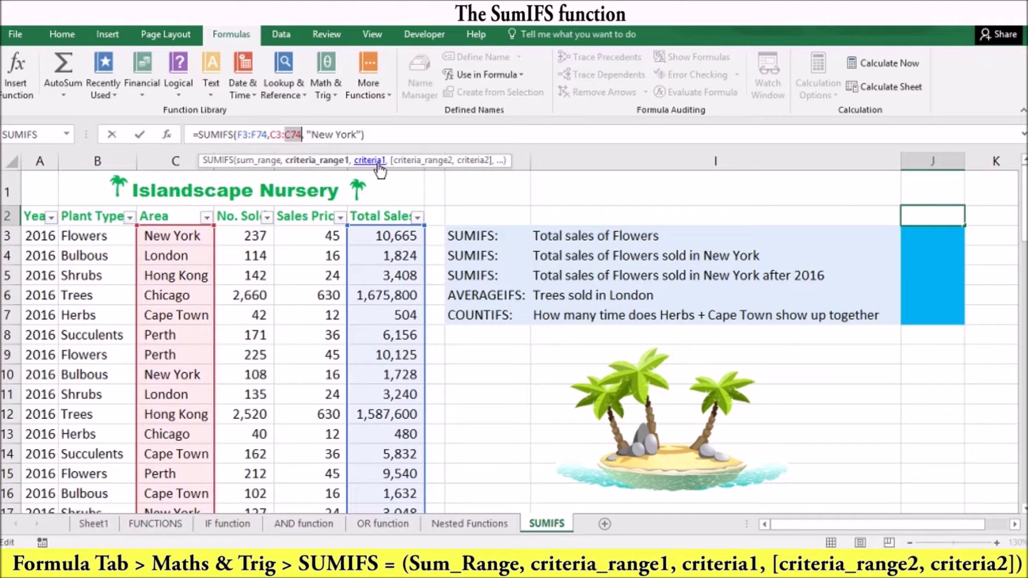
key(Return)
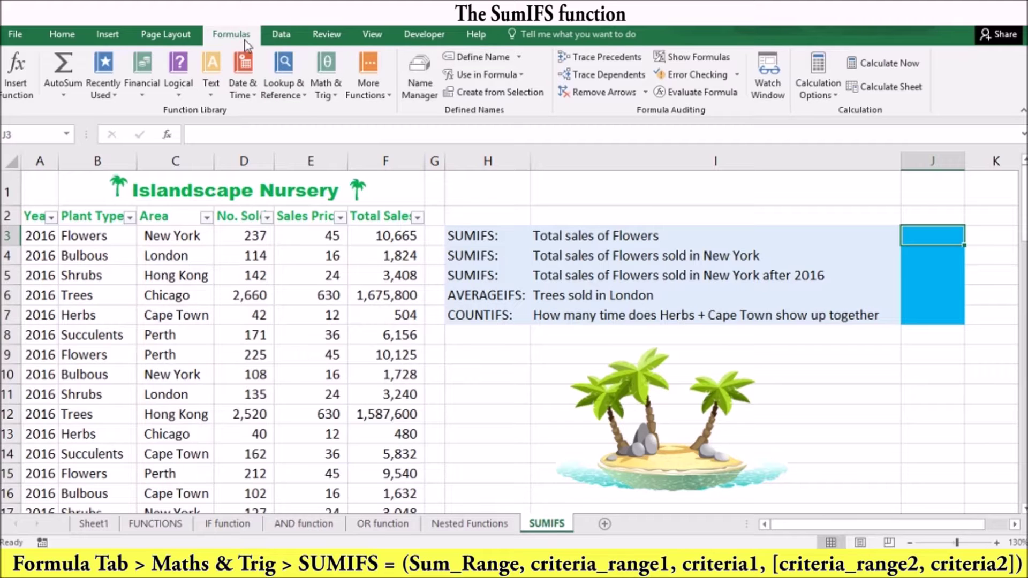
click(332, 94)
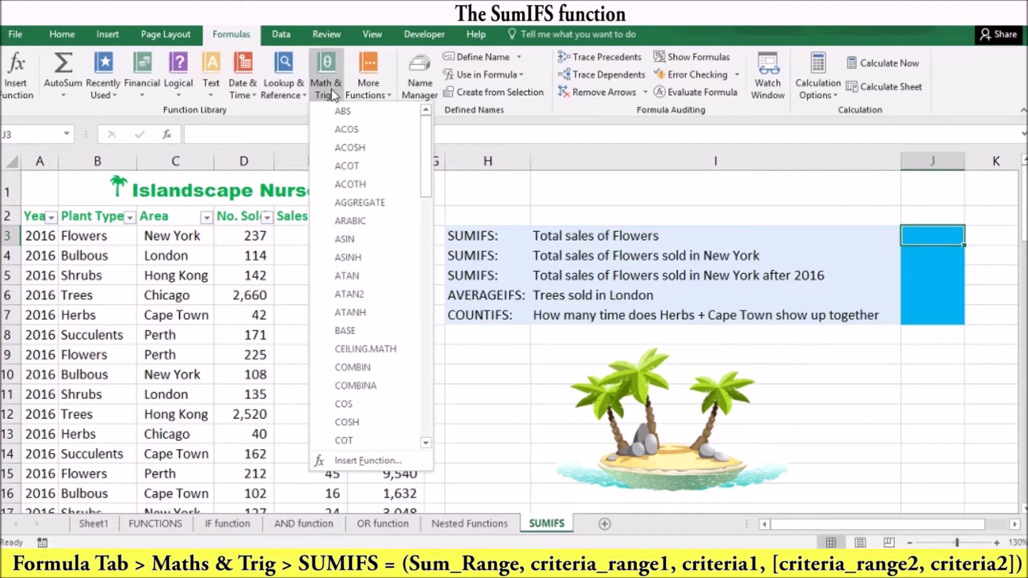
drag(426, 155, 425, 391)
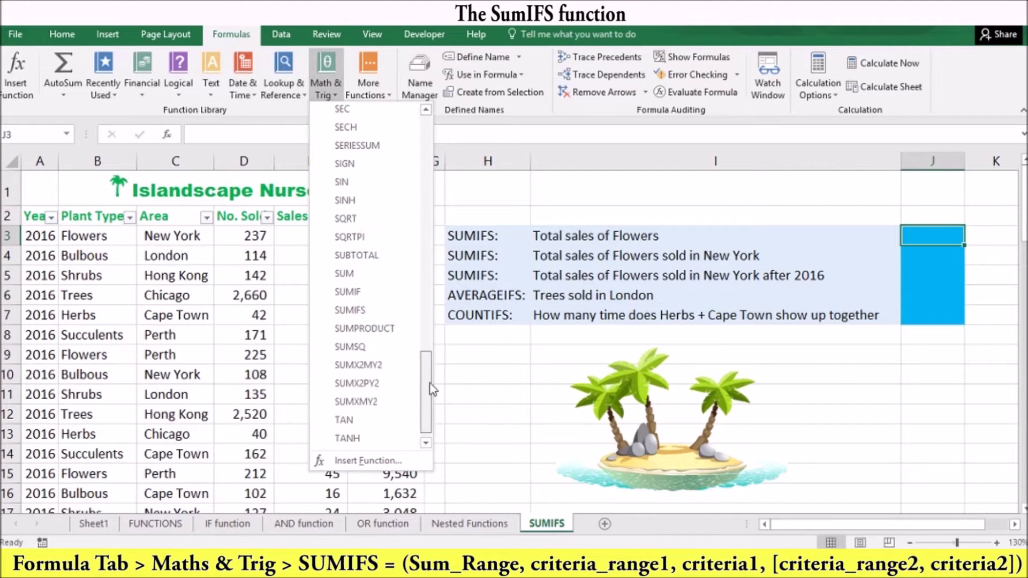
click(349, 310)
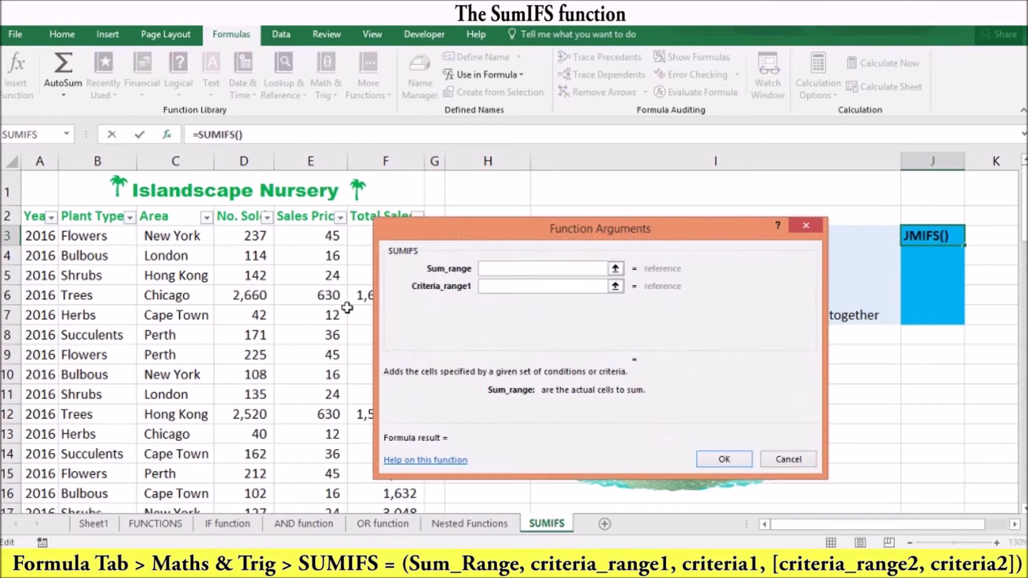
drag(529, 239, 587, 278)
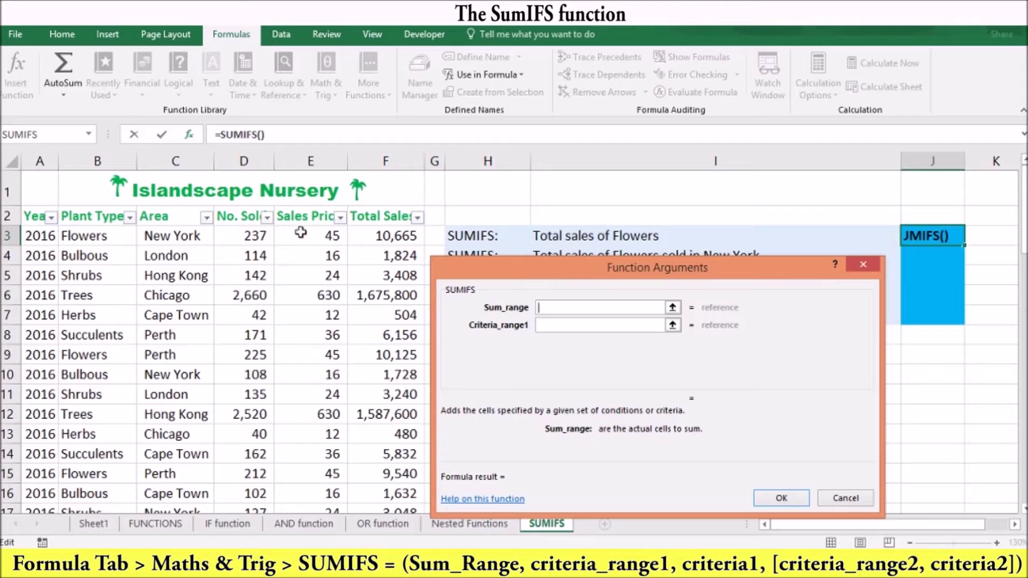
Step: Set sum range F3:F35, criteria range B3:B35 and criterion Flowers, giving 111555
click(382, 233)
key(ctrl+shift+Down)
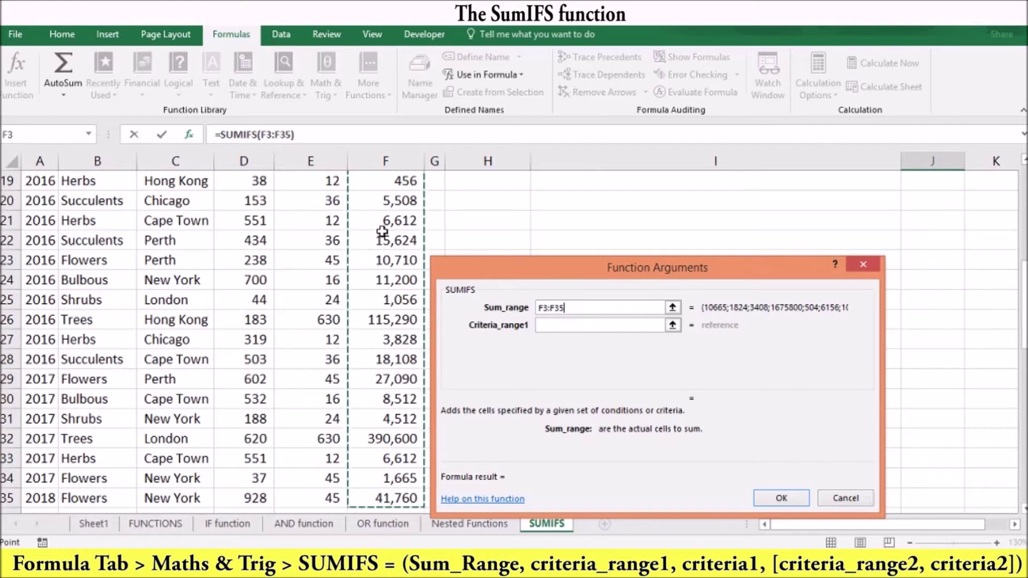
drag(1022, 326, 1023, 299)
click(541, 324)
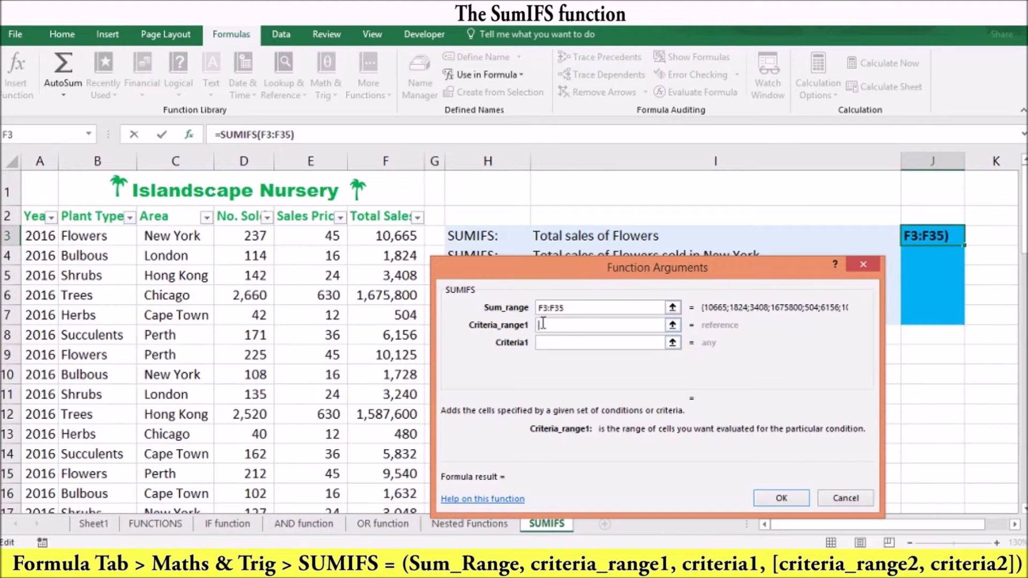
click(83, 236)
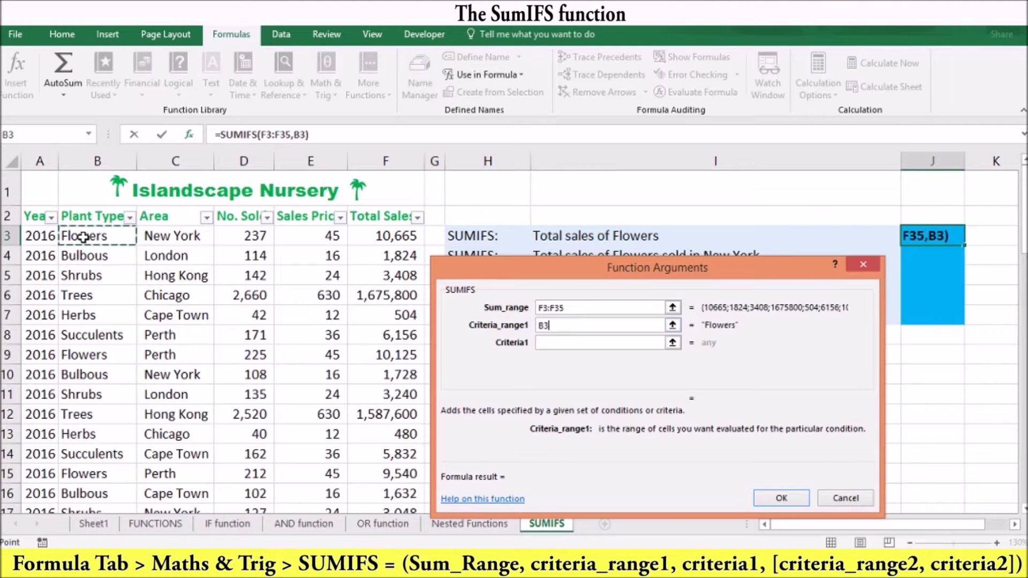
key(ctrl+shift+Down)
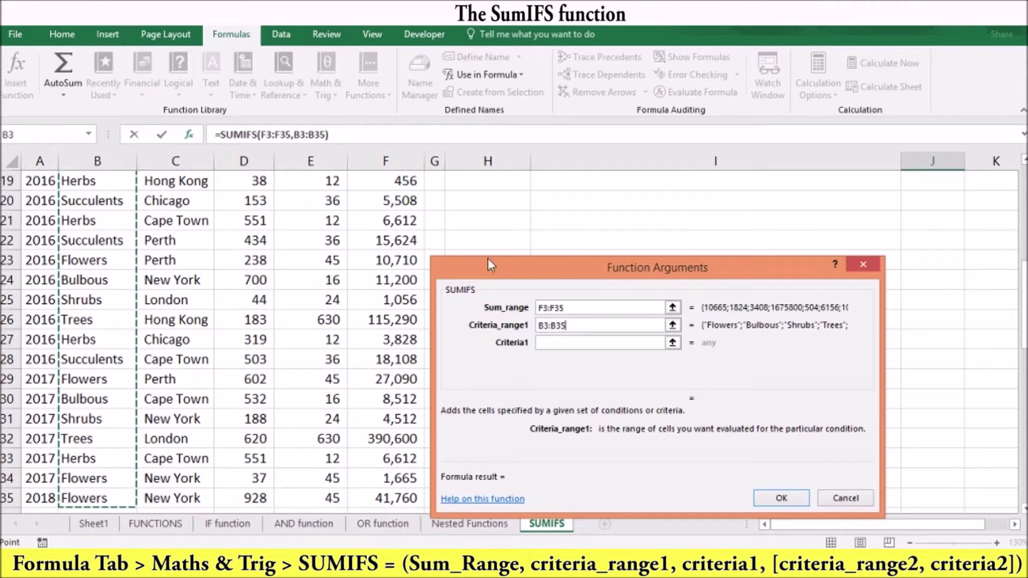
click(548, 342)
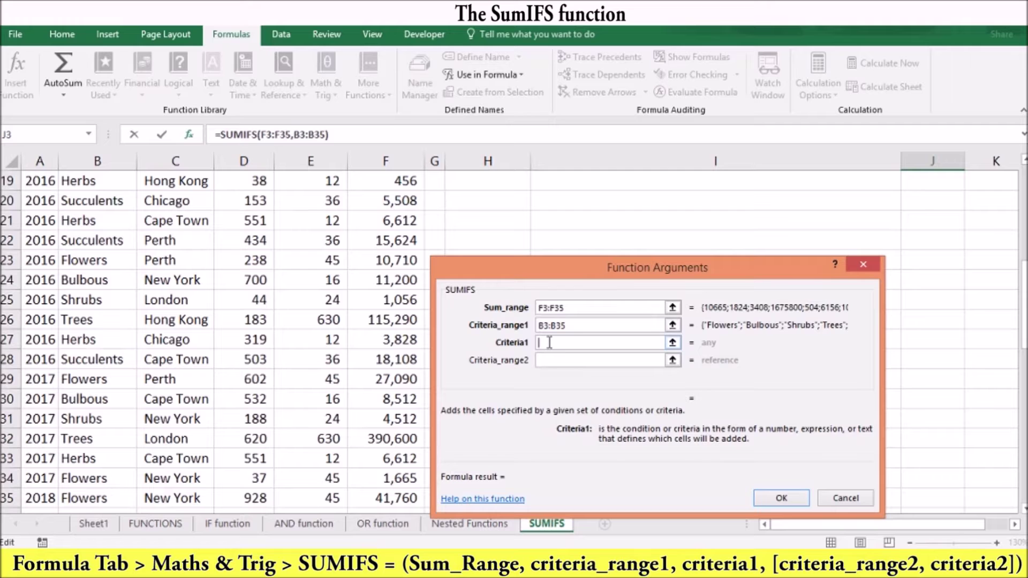
text(Flowers)
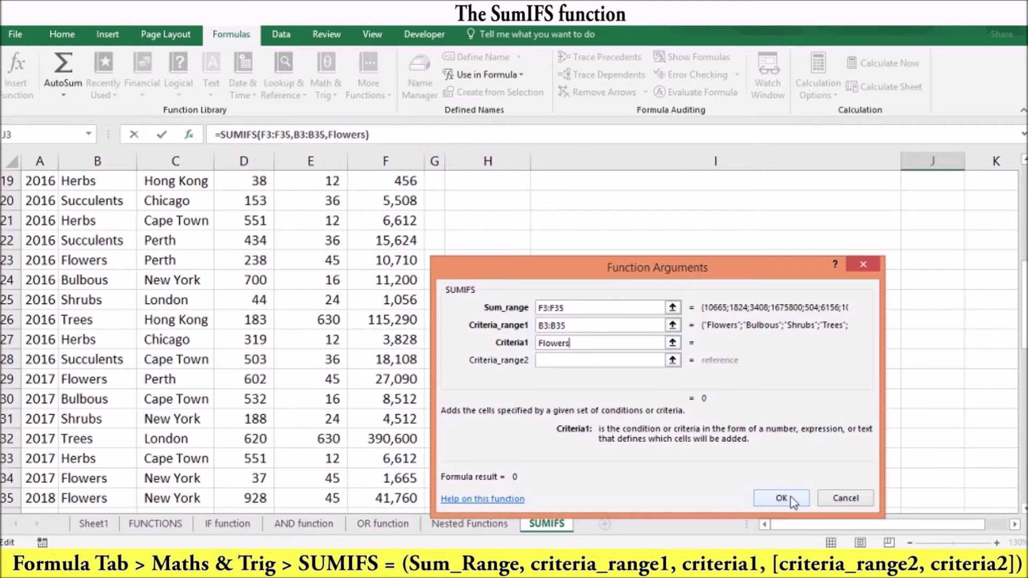
click(787, 498)
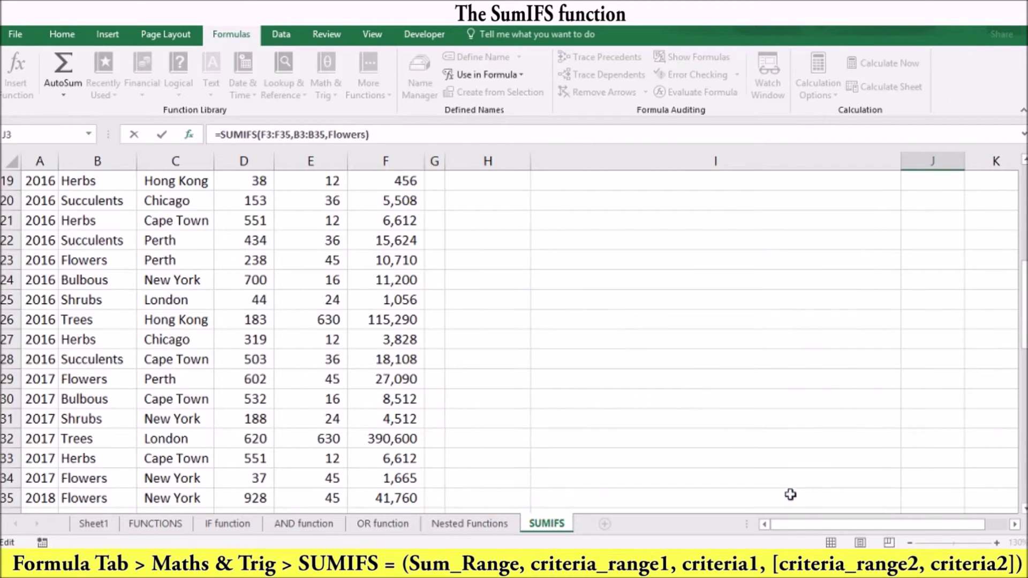
scroll(1024, 256, up, 1)
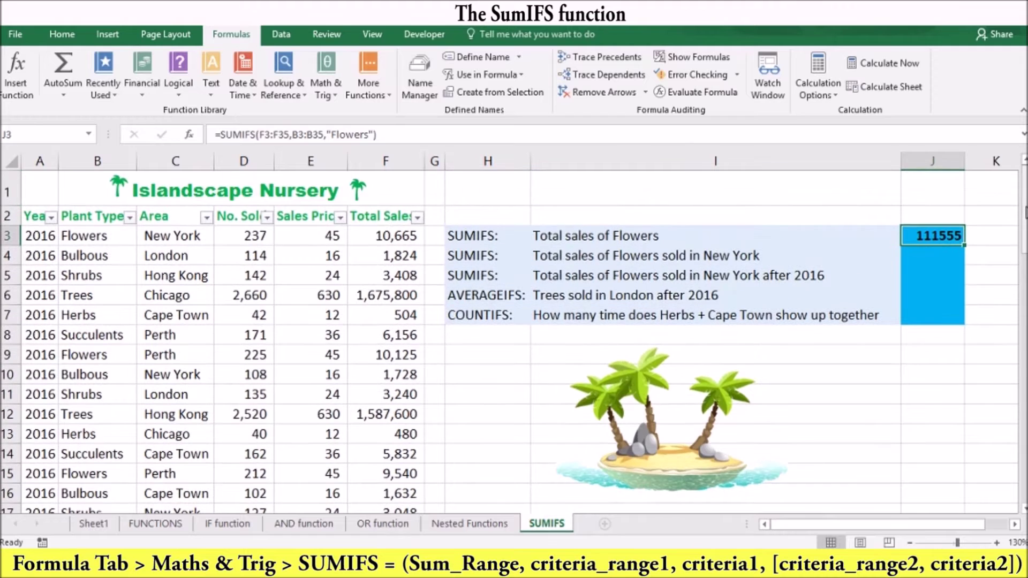
Step: Insert SUMIFS in J4 summing F3:F35 where Plant Type B3:B35 is Flowers
click(920, 255)
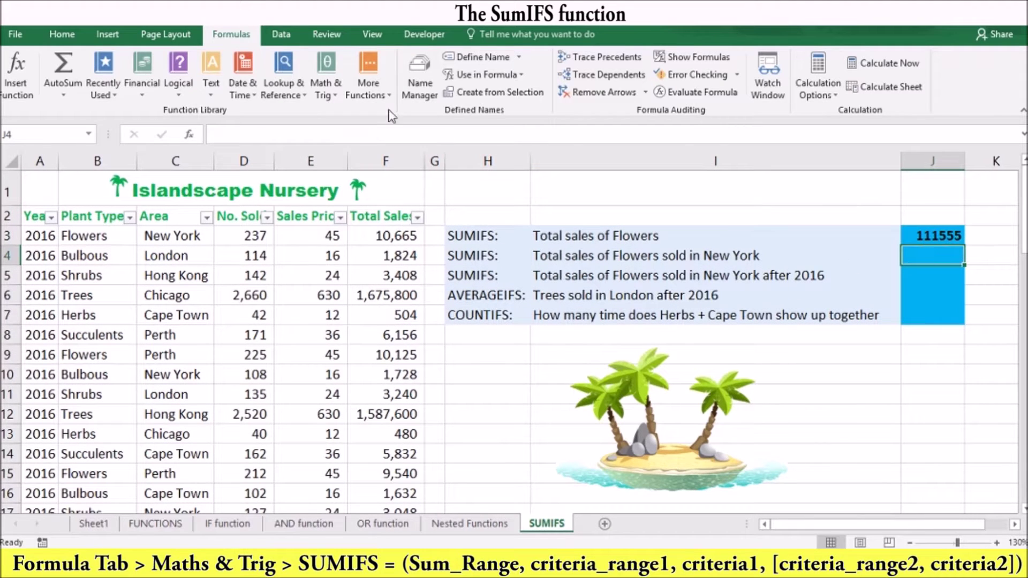
click(104, 93)
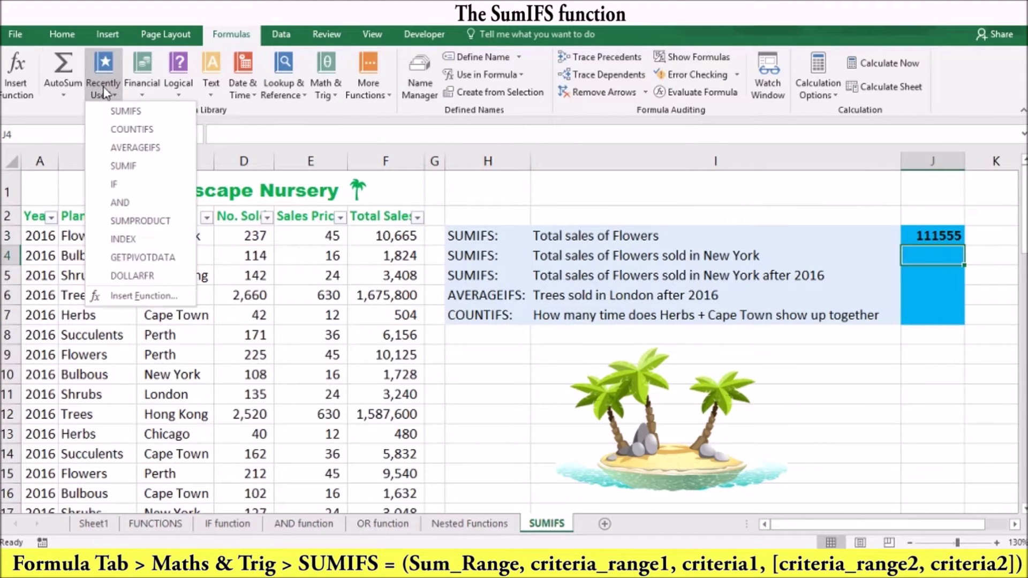
click(117, 110)
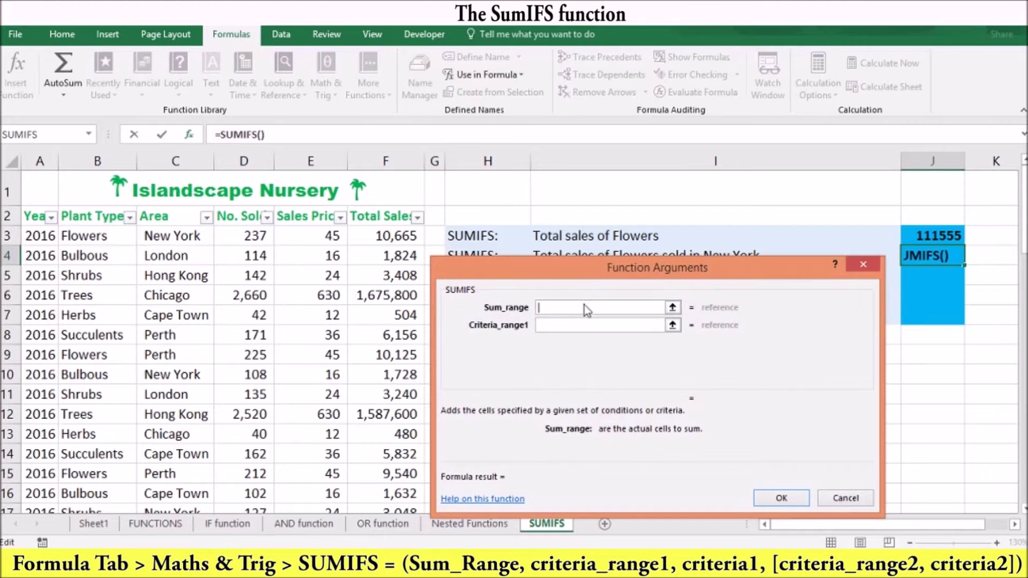
drag(583, 276, 612, 300)
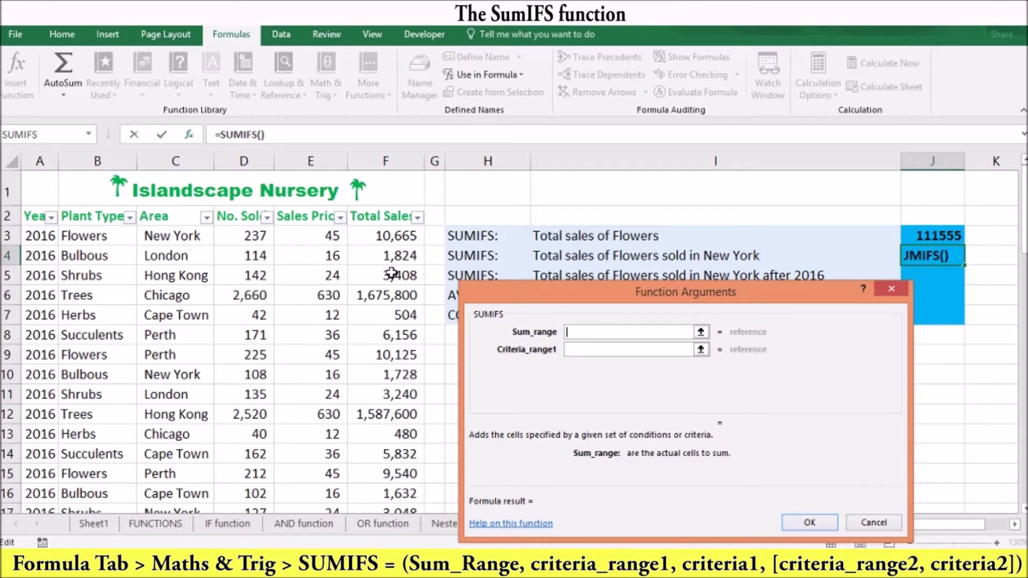
click(374, 238)
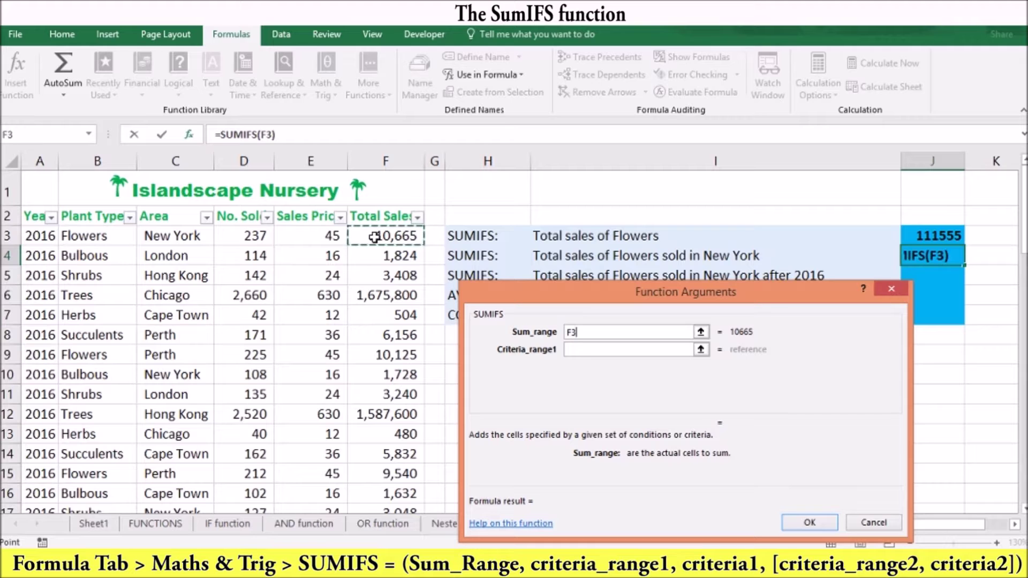
key(ctrl+shift+Down)
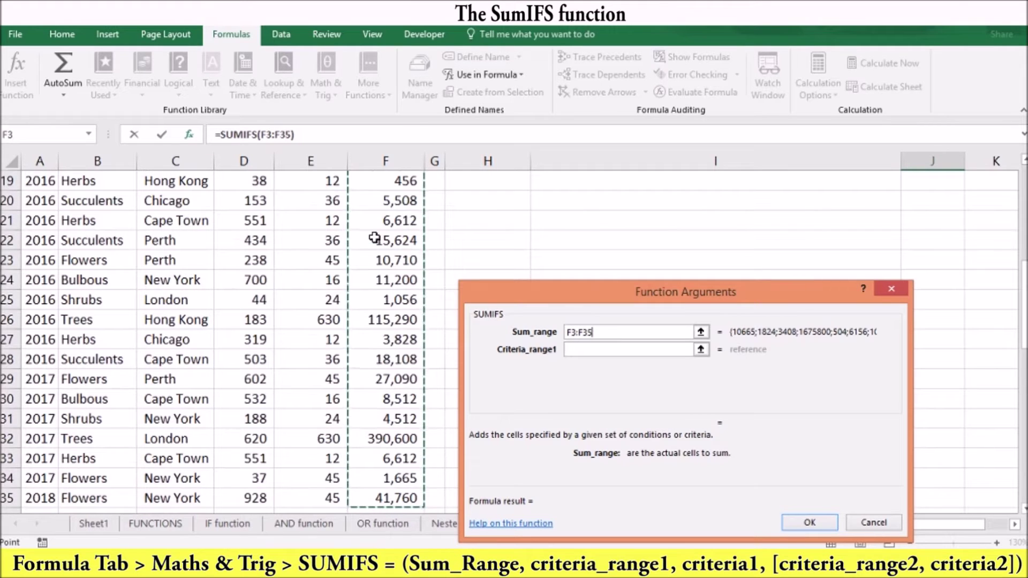
click(570, 351)
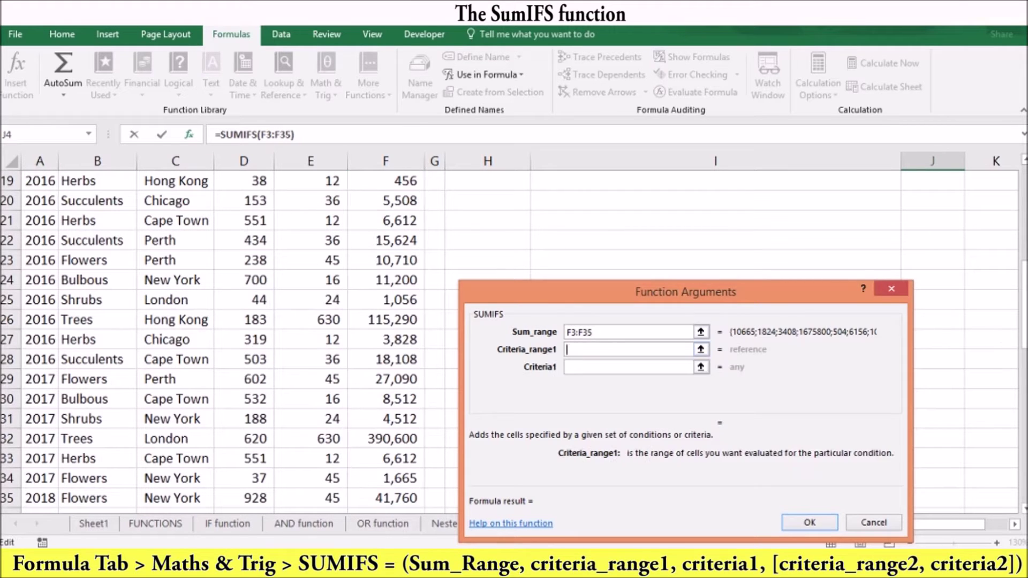
scroll(586, 327, up, 6)
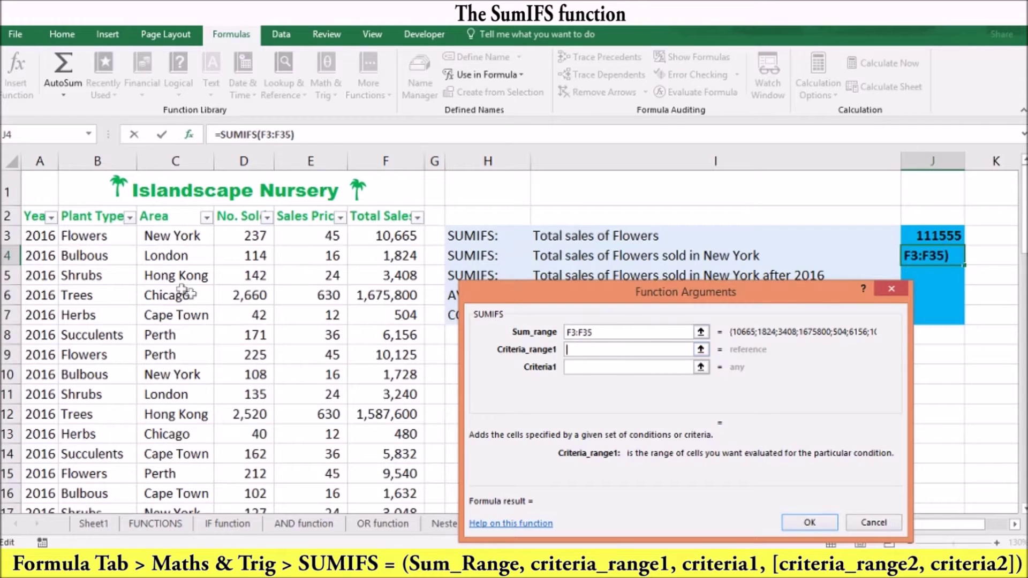
click(103, 231)
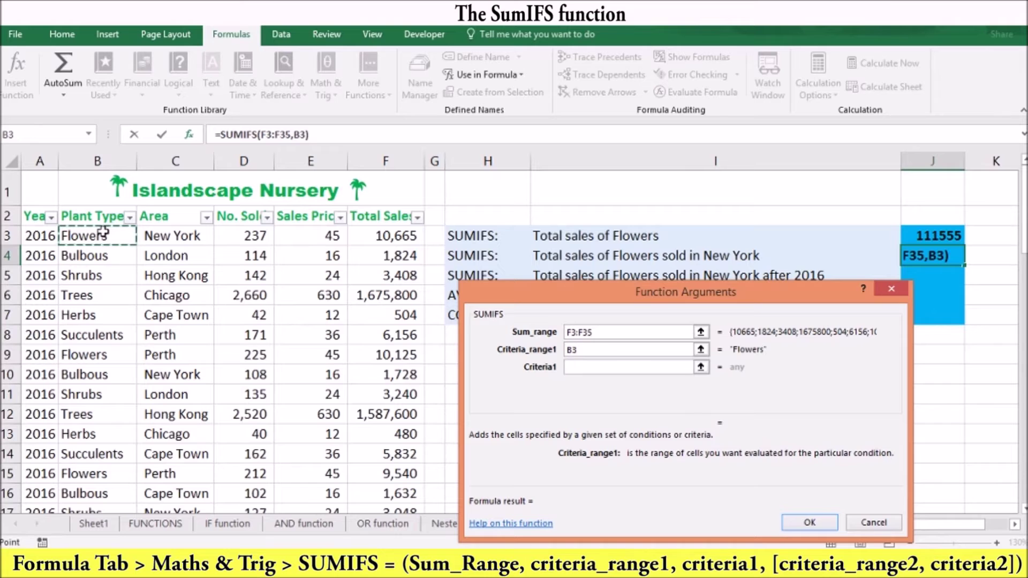
key(ctrl+shift+Down)
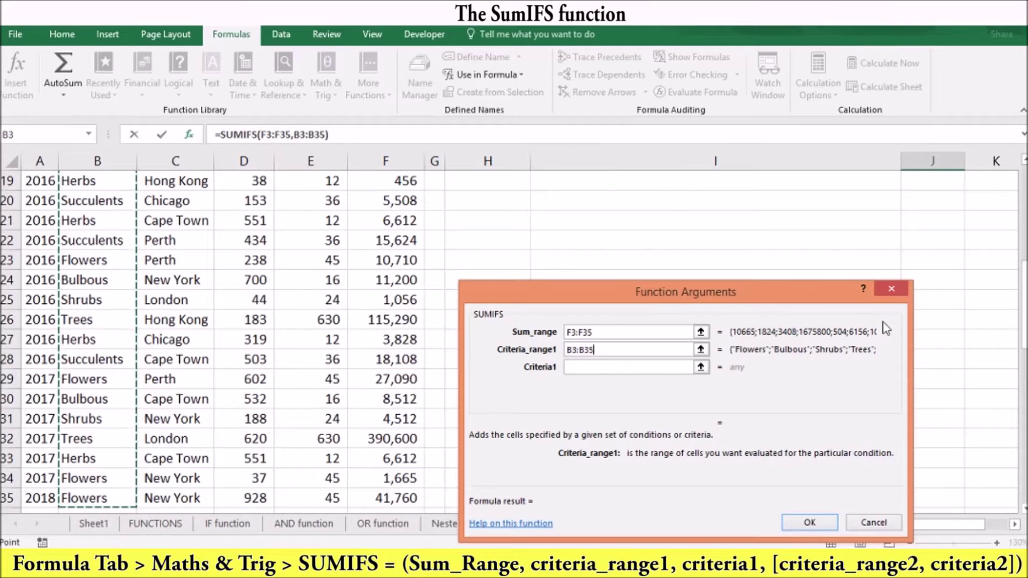
drag(1024, 317, 1024, 310)
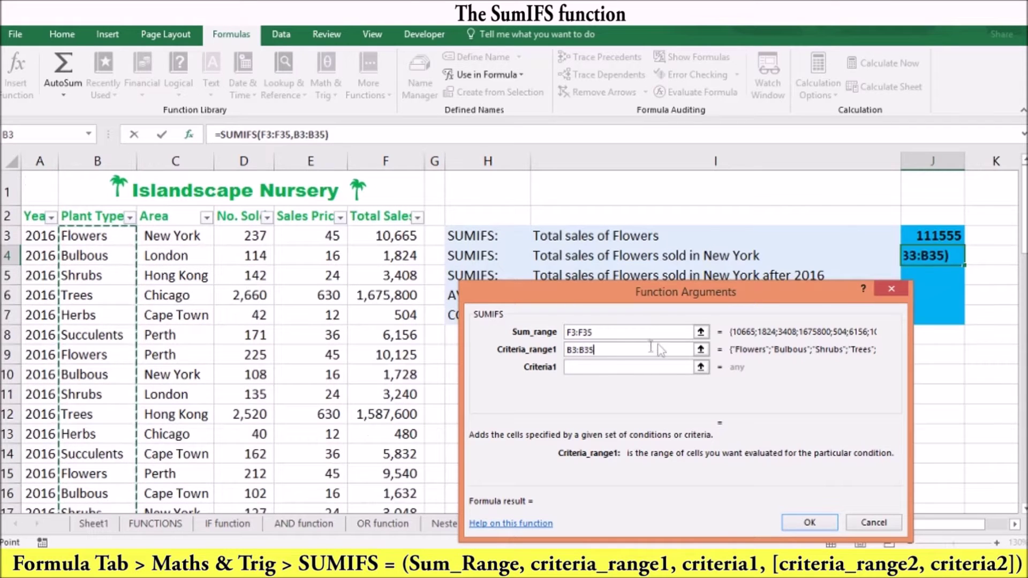
click(598, 367)
text(Flowers)
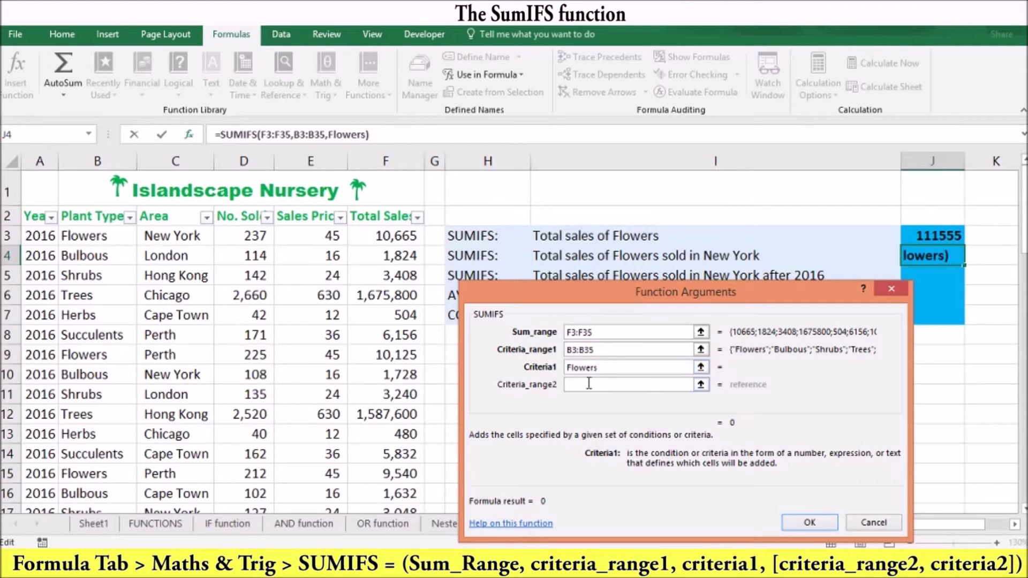
Step: Add the second condition Area C3:C35 equal to New York, giving 54090
click(586, 384)
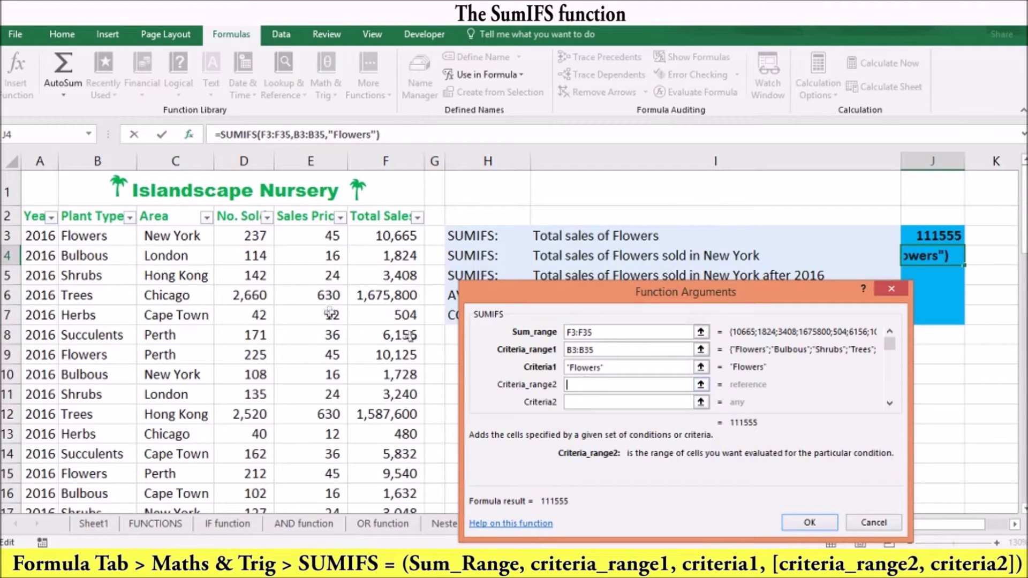
click(160, 239)
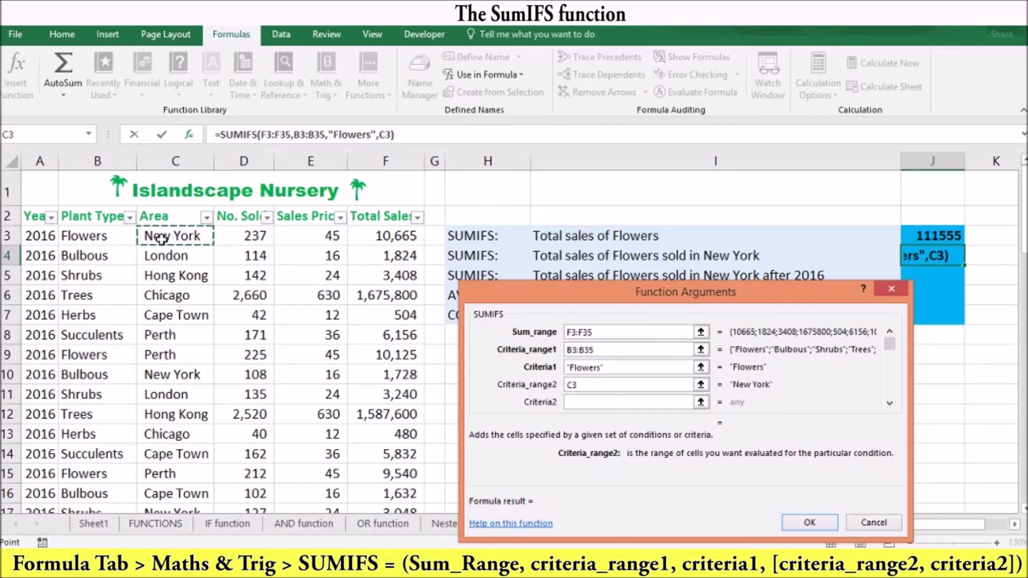
key(ctrl+shift+Down)
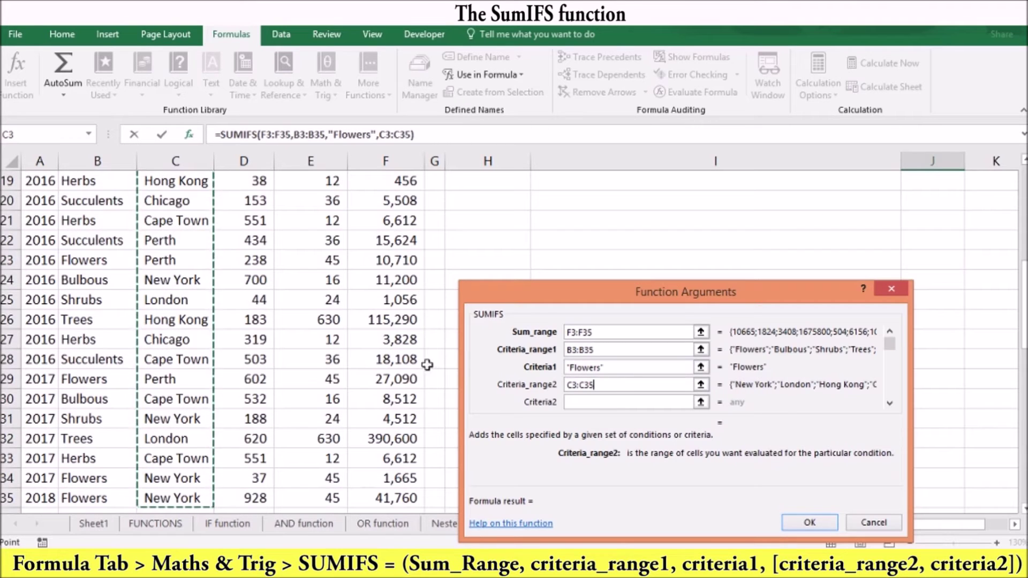
click(578, 402)
drag(1024, 305, 1017, 137)
text(New York)
click(821, 522)
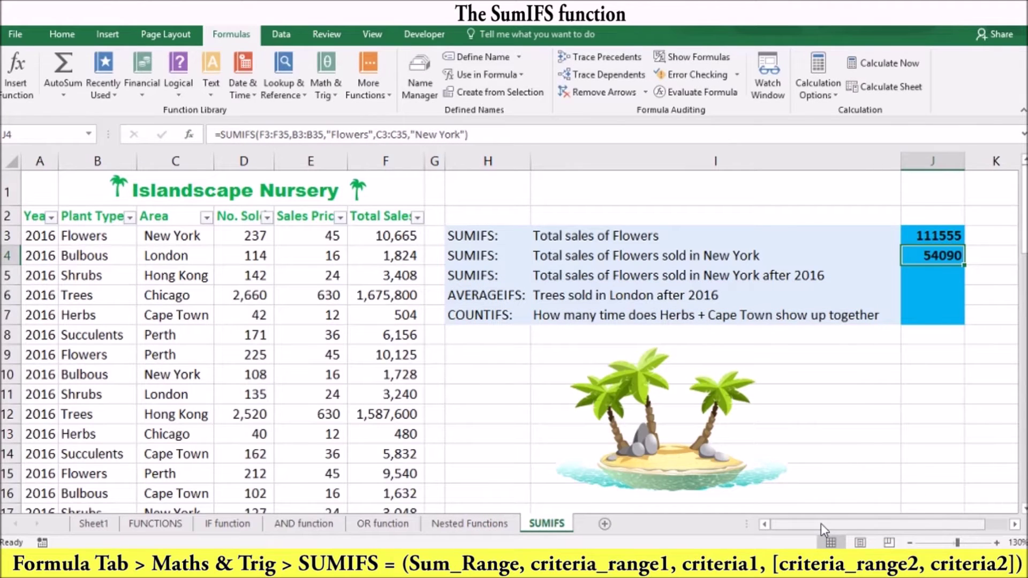
key(Down)
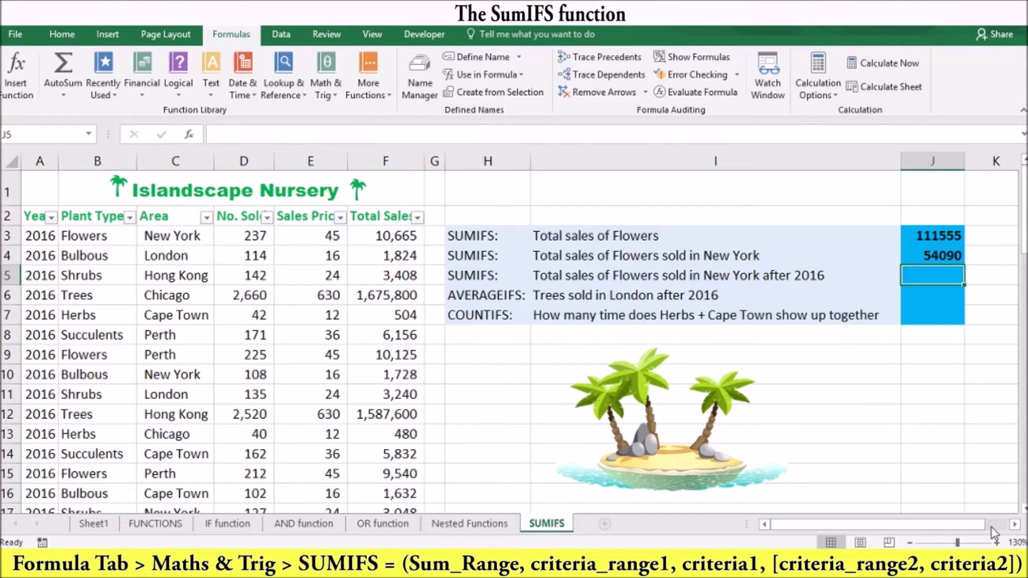
Step: Start a typed =SUMIFS in J5 summing F3:F35 where B3:B35 is "Flowers"
click(344, 136)
text(=)
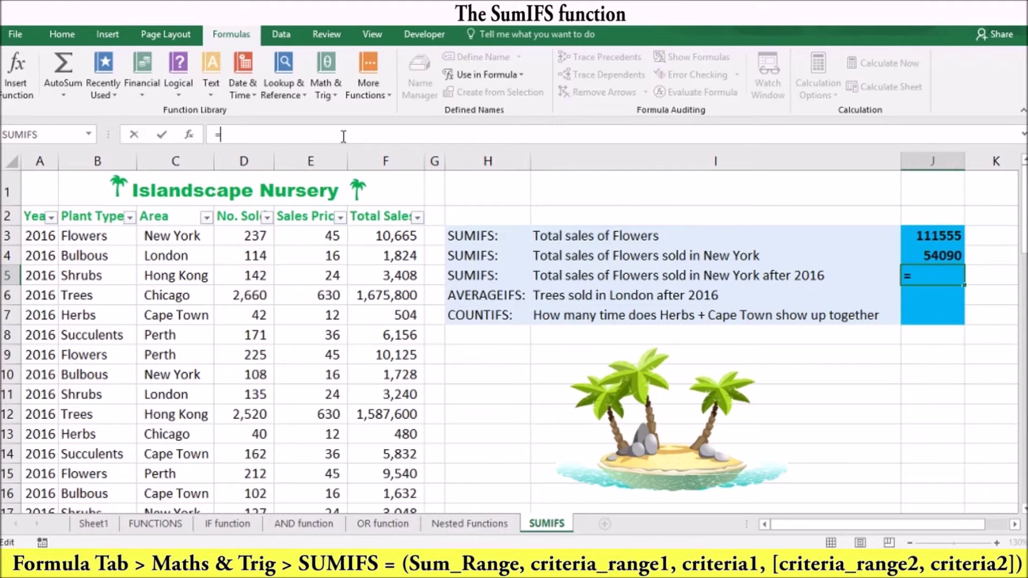
text(sumifs)
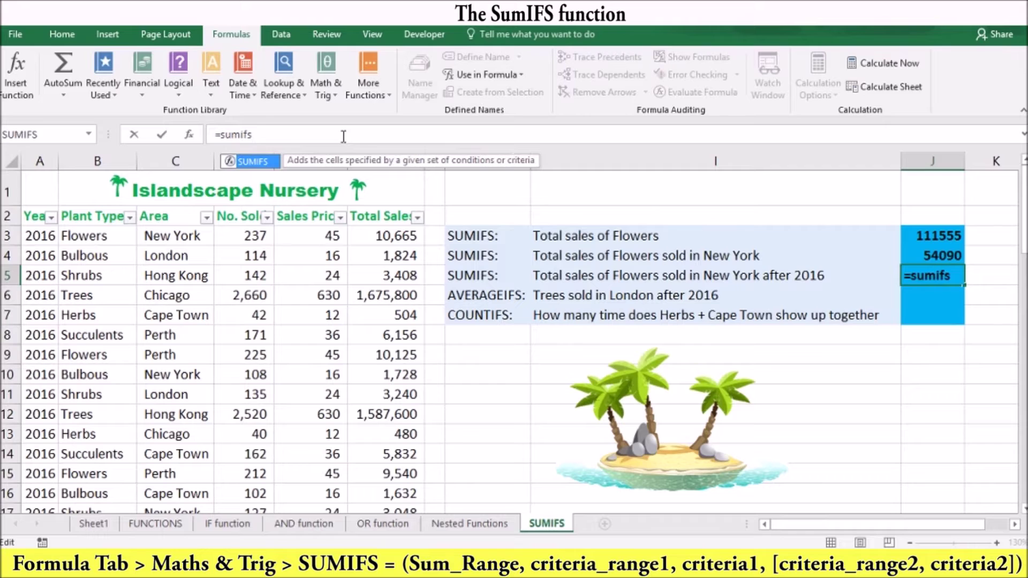
text(()
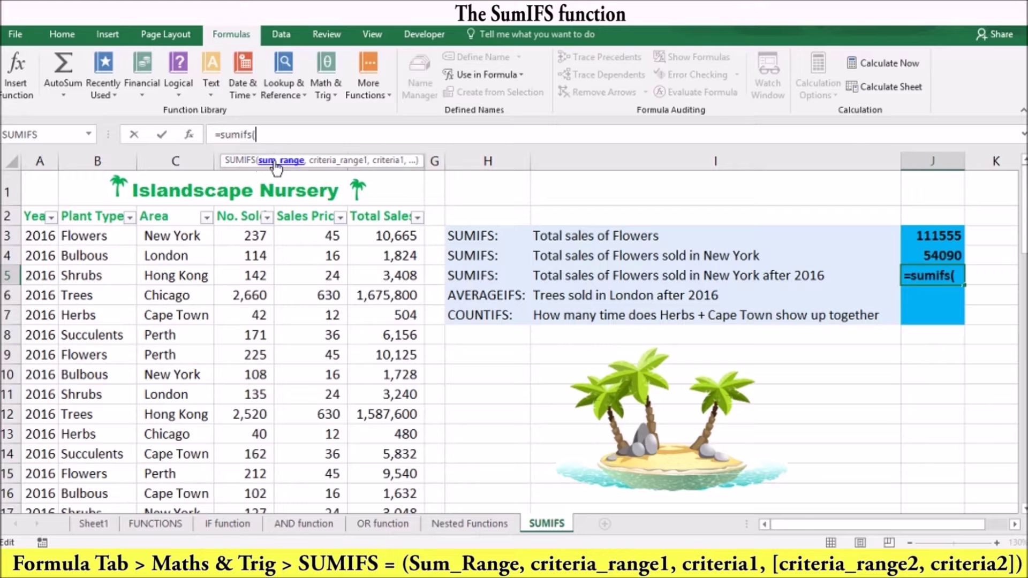
click(368, 231)
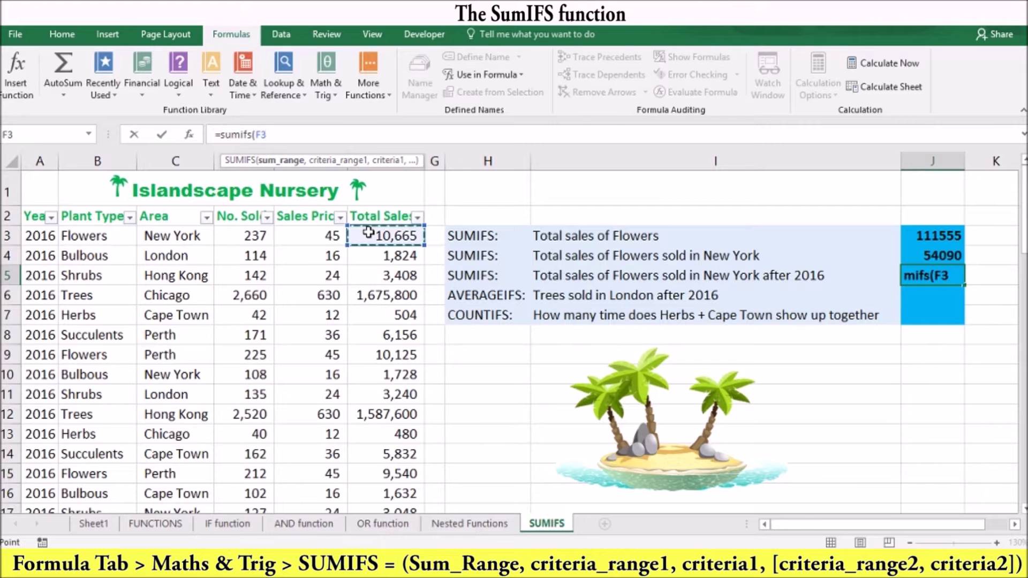
key(ctrl+shift+Down)
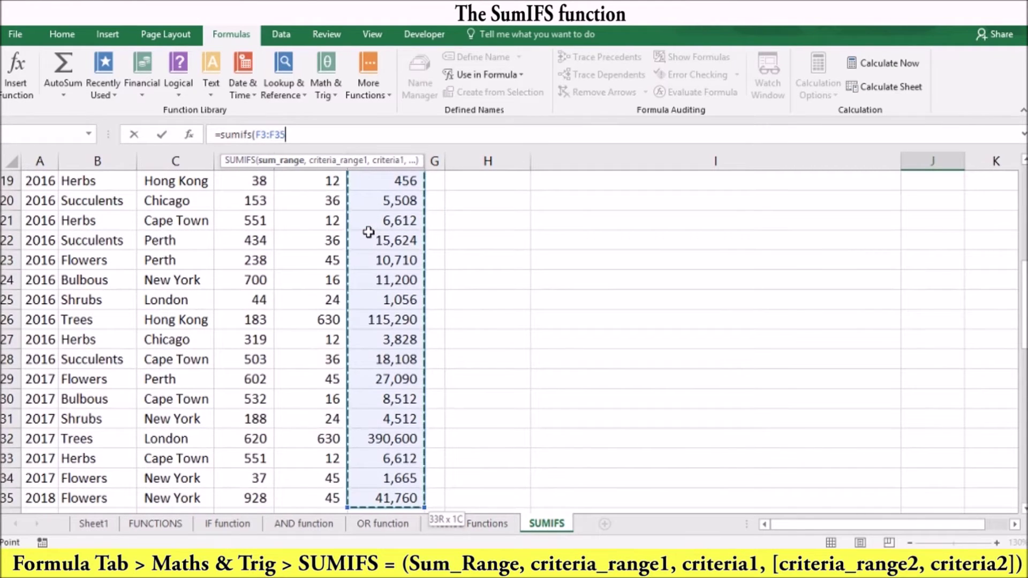
text(,)
drag(1024, 300, 1024, 284)
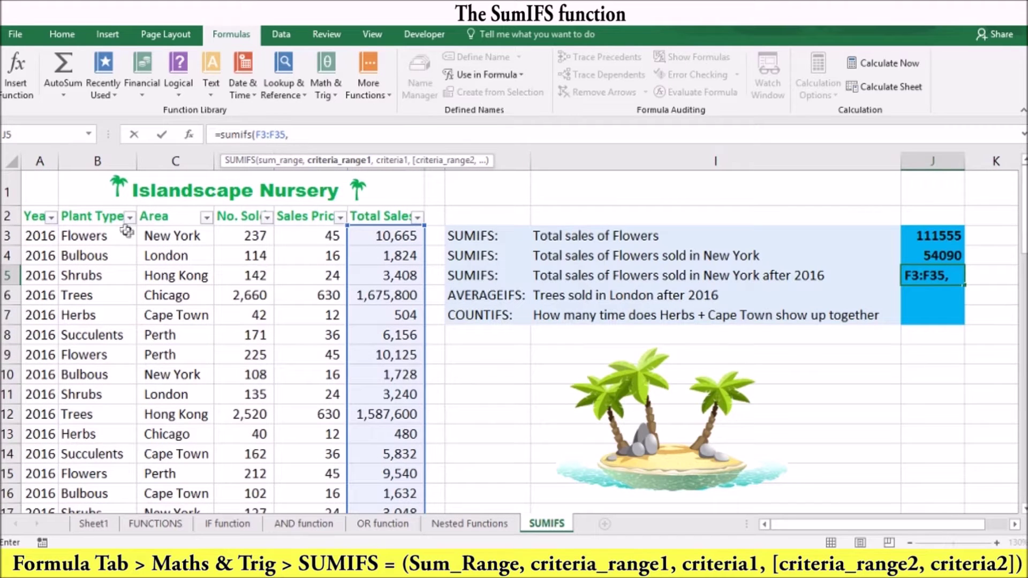
click(102, 235)
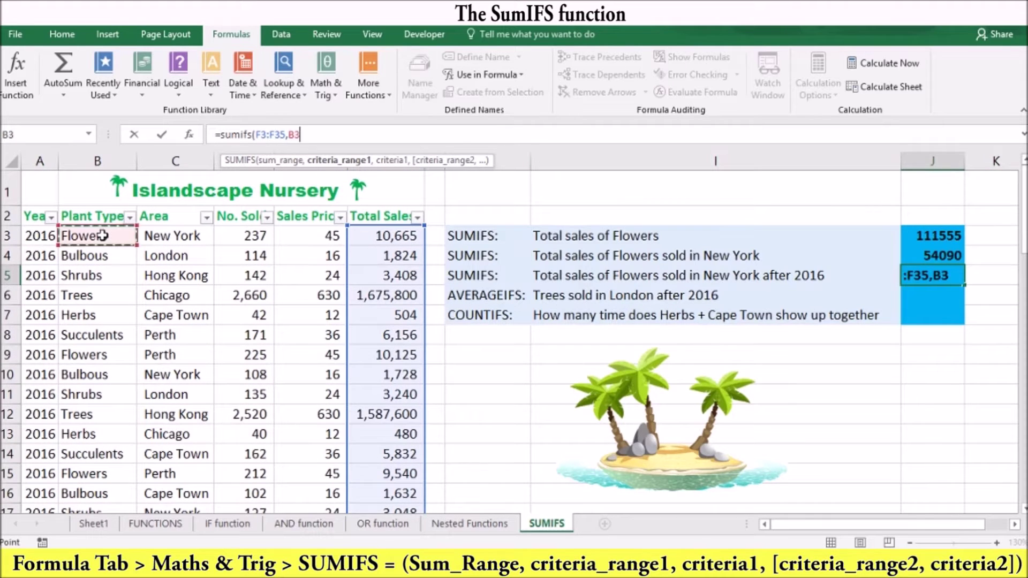
key(ctrl+shift+Down)
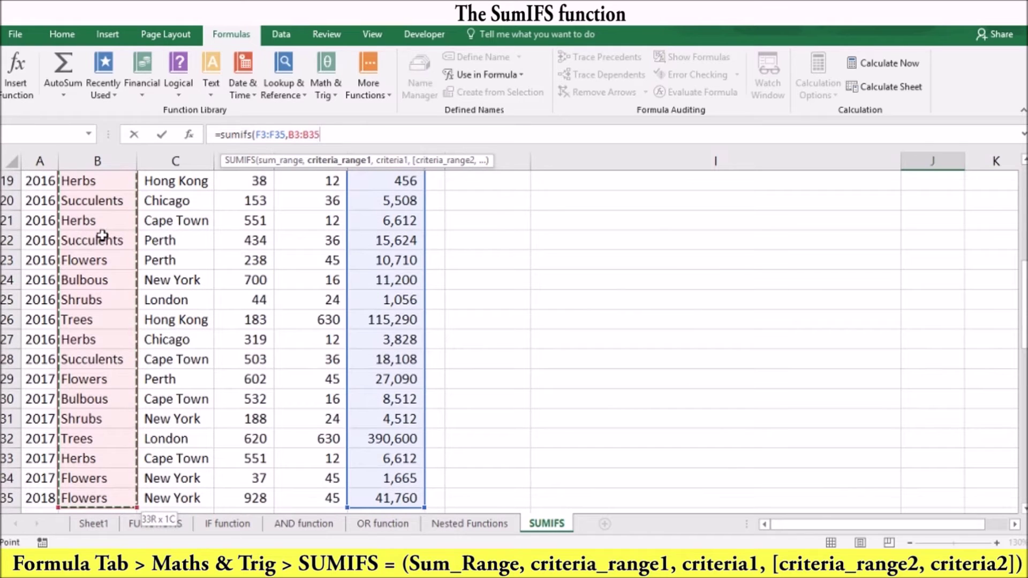
text(,)
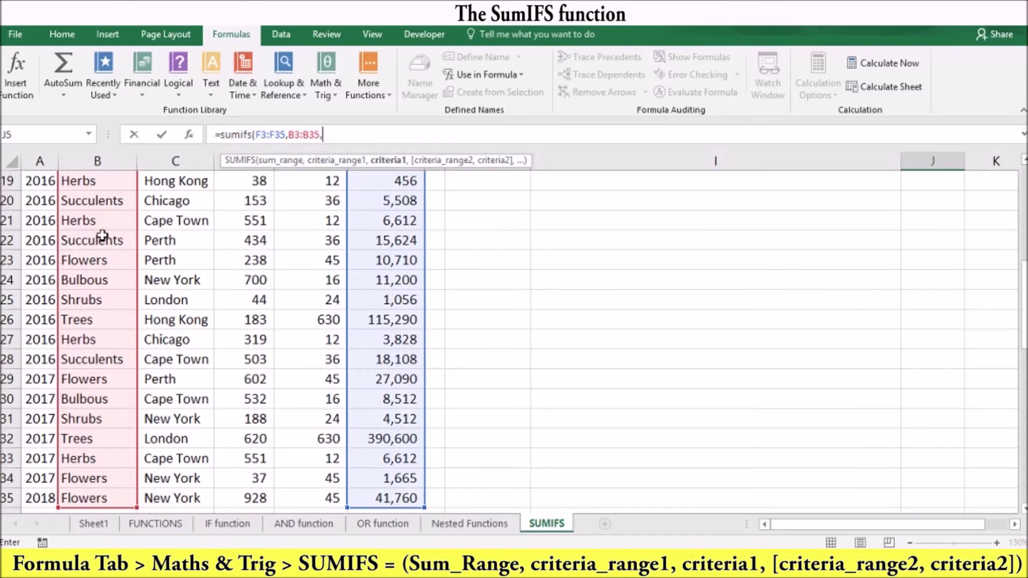
drag(1023, 302, 1016, 180)
text(Flowers",)
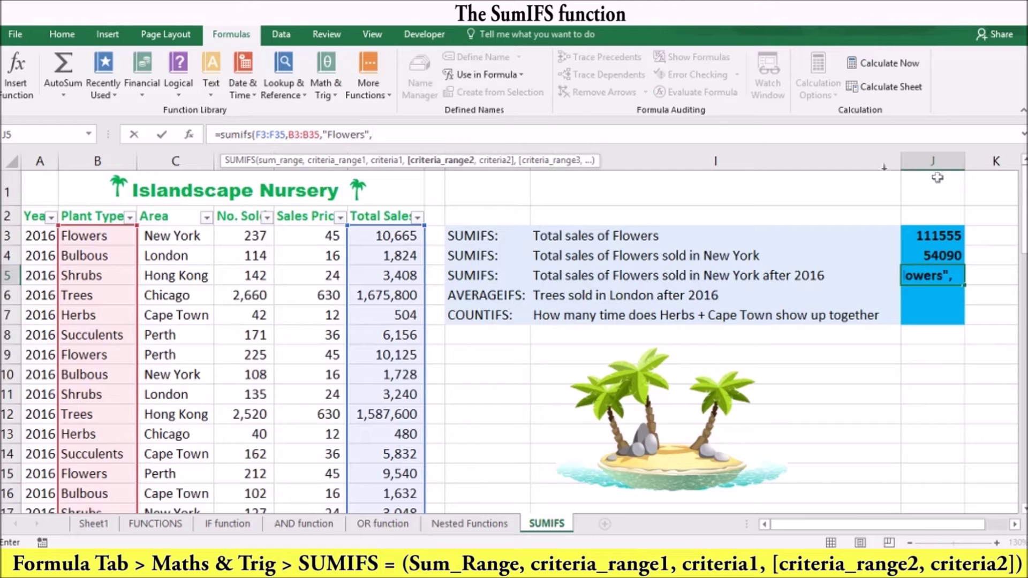
Step: Add conditions C3:C35 "New York" and A3:A35 ">2016", giving 43425
click(154, 235)
key(ctrl+shift+Down)
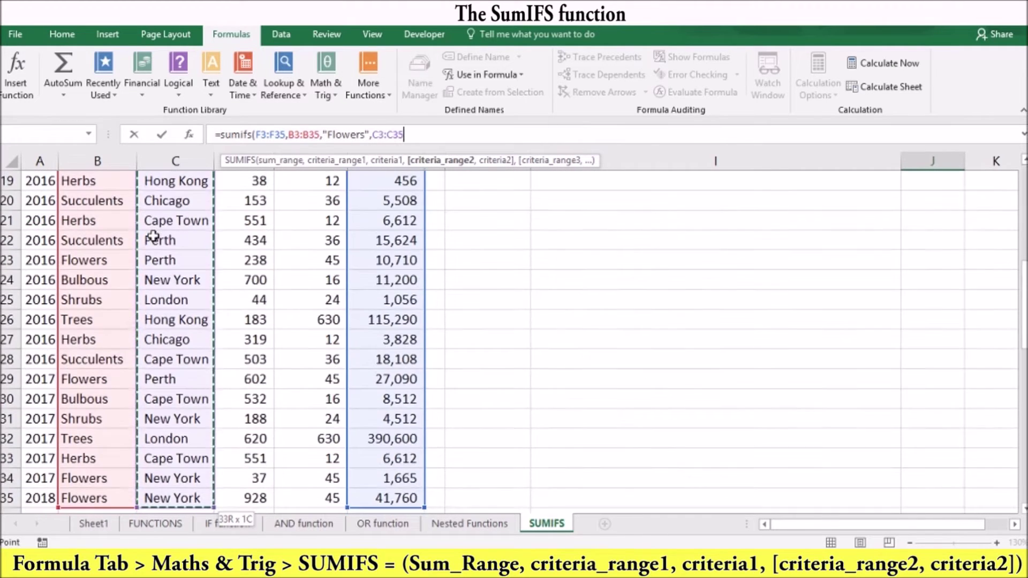
text(,)
drag(1015, 309, 1015, 211)
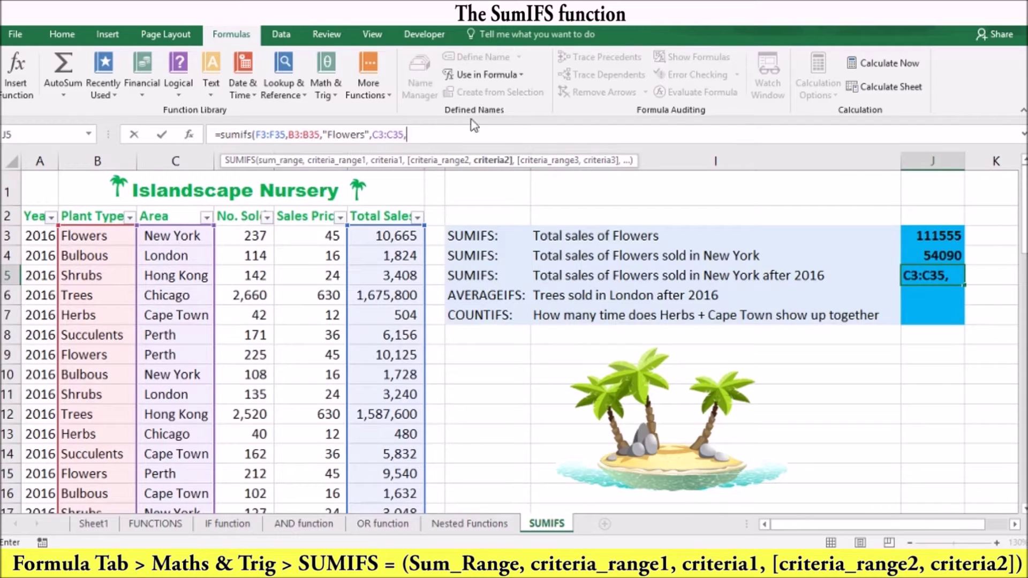
text("New)
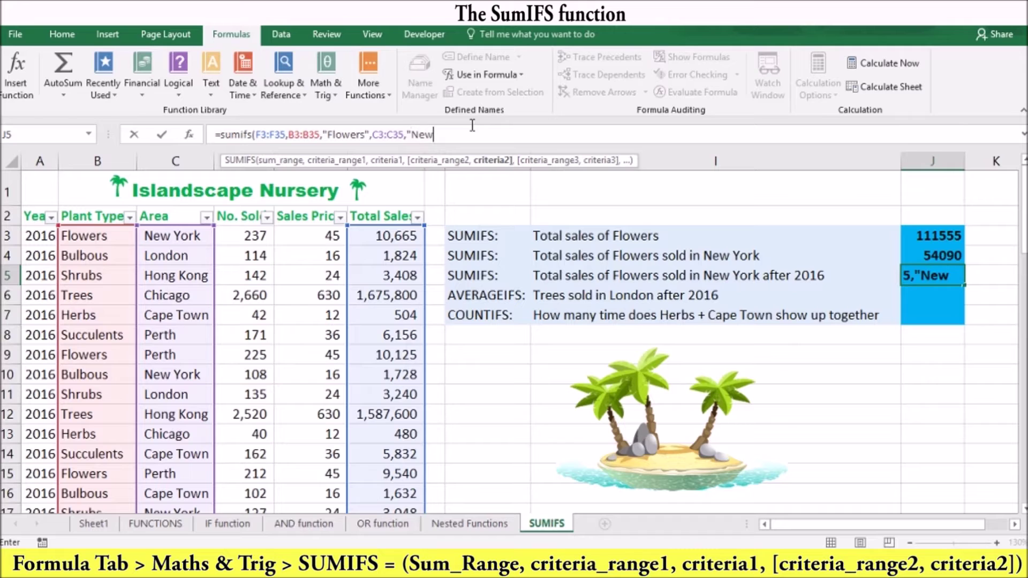
text( York")
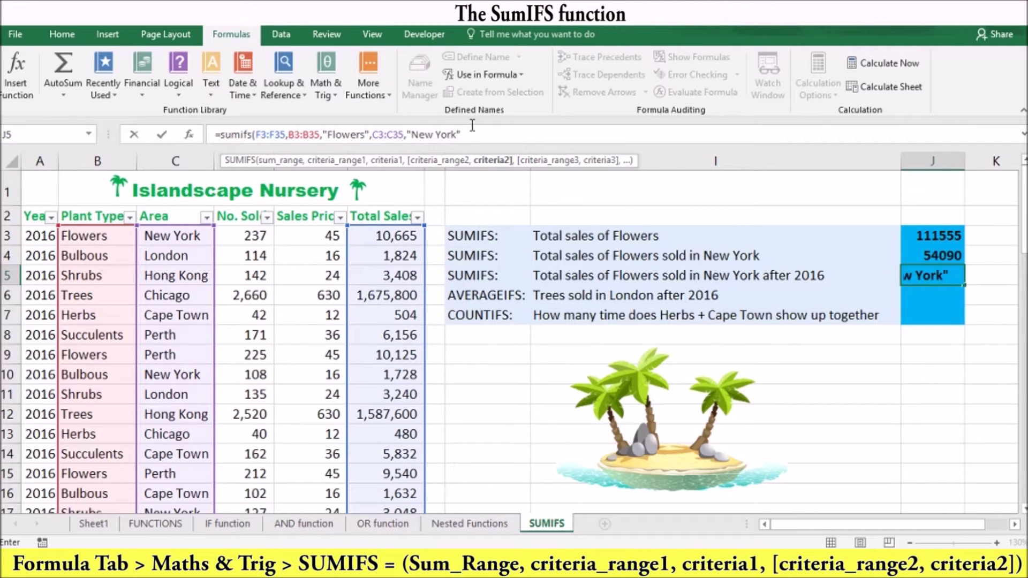
text(,)
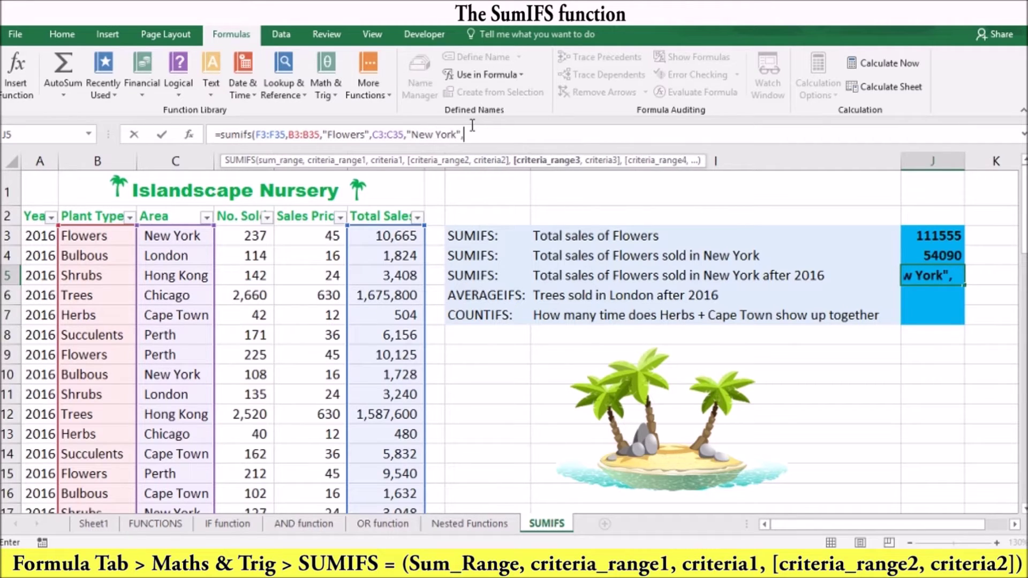
click(38, 235)
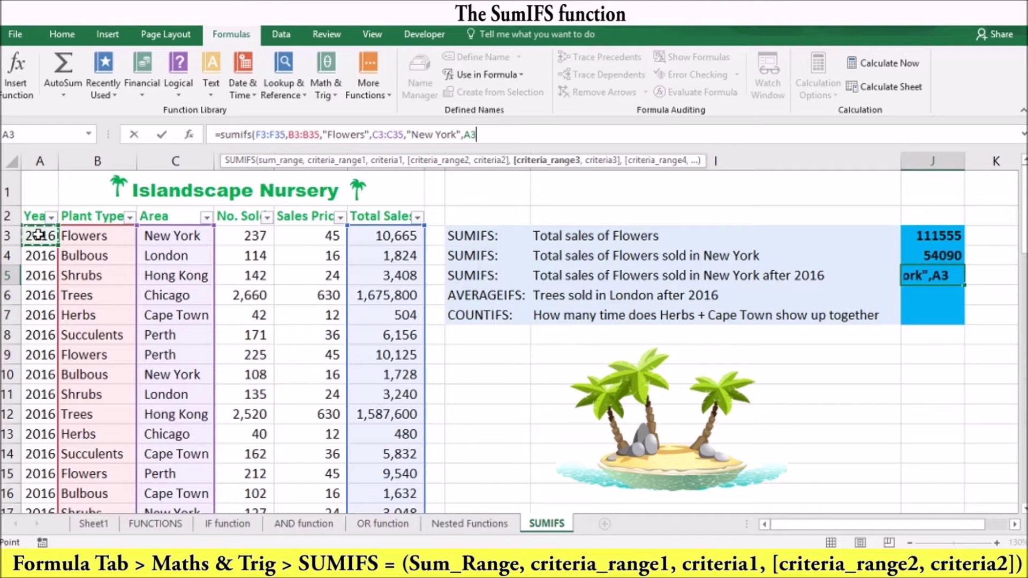
key(ctrl+shift+Down)
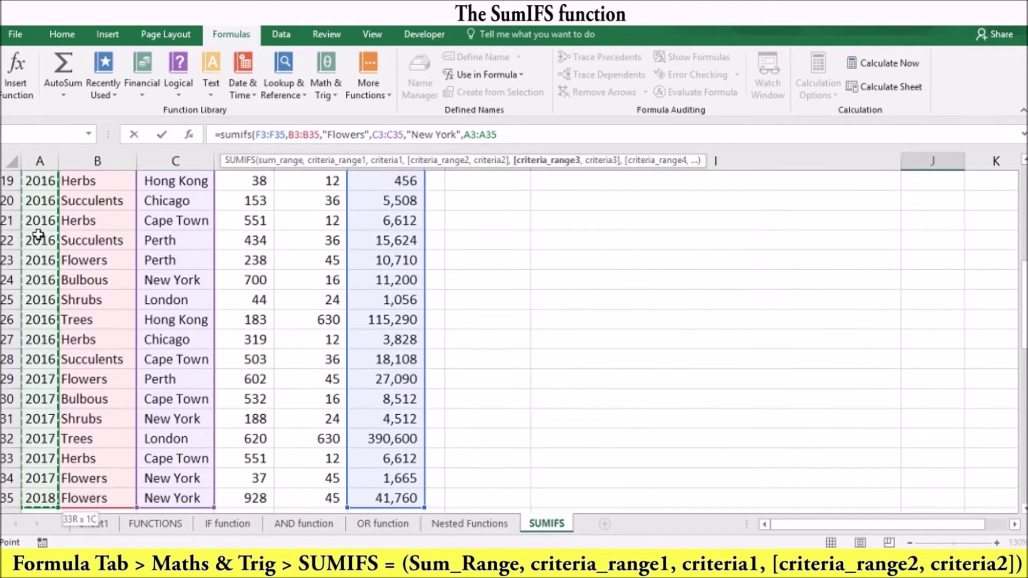
text(,)
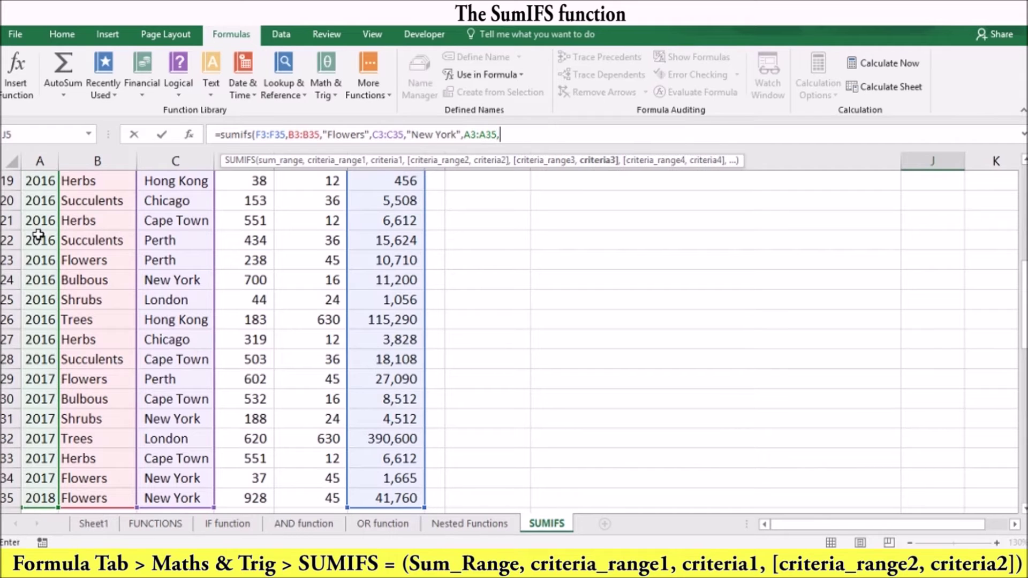
drag(1023, 302, 1024, 174)
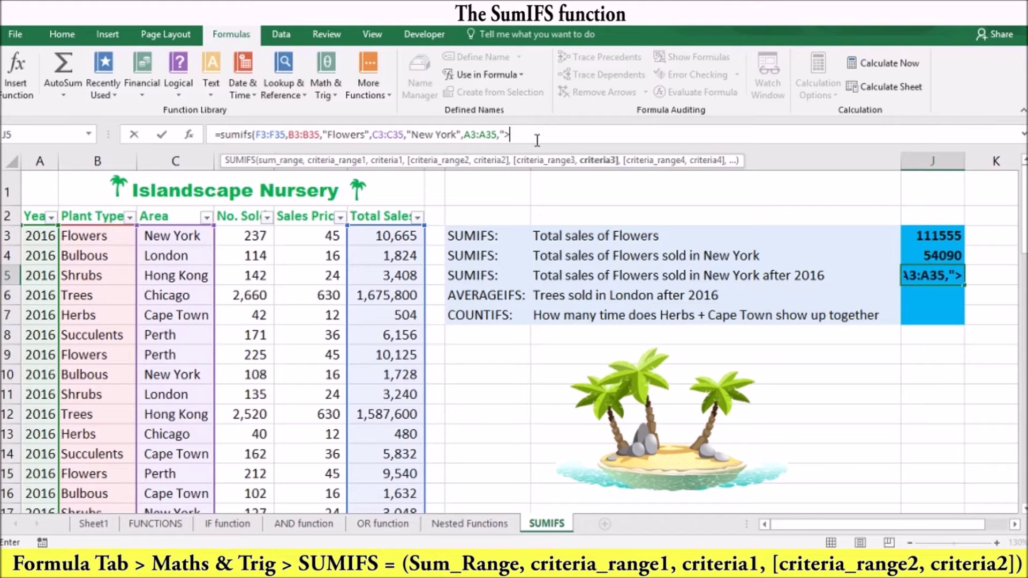
text(">2016)
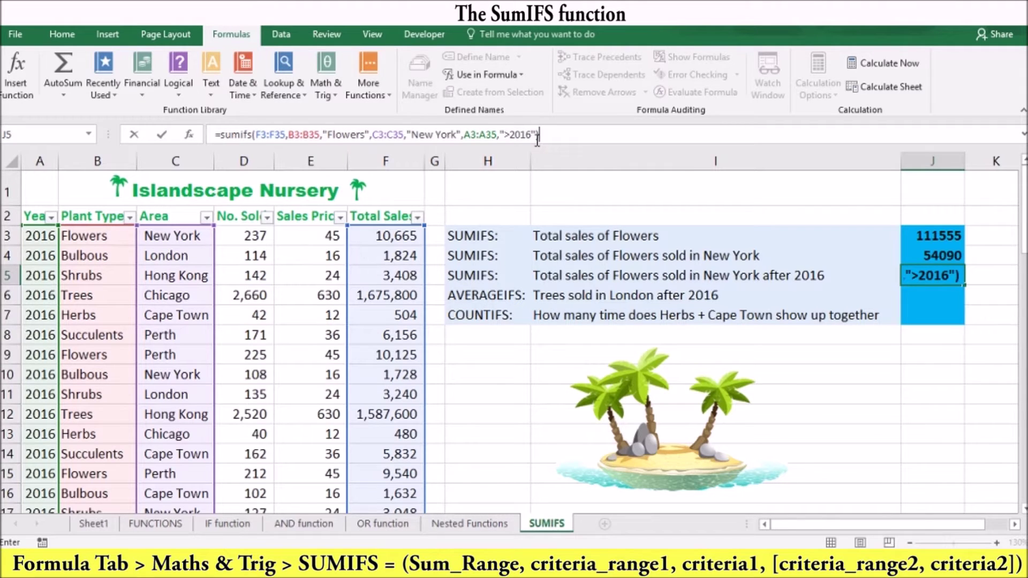
key(Return)
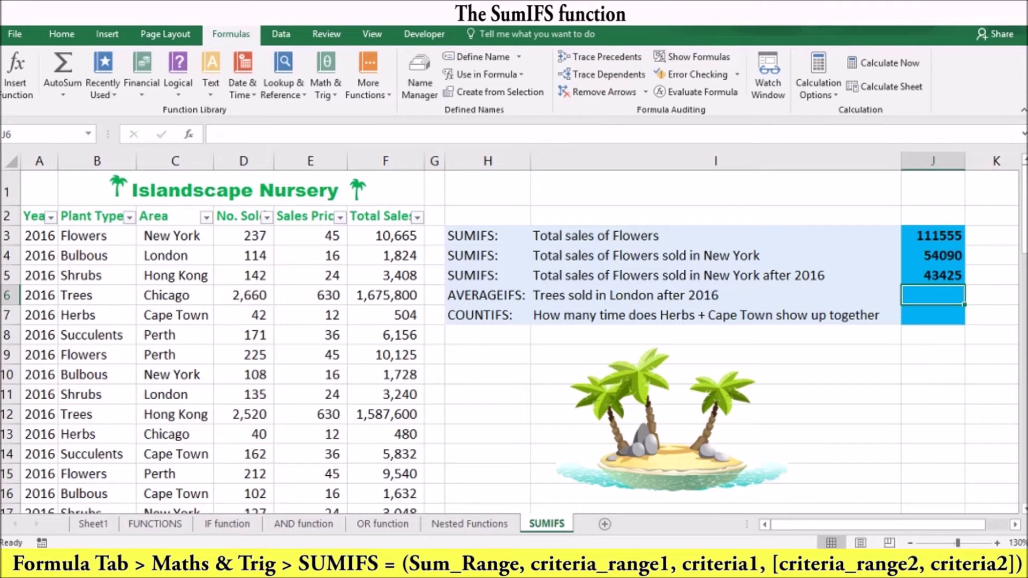
click(939, 277)
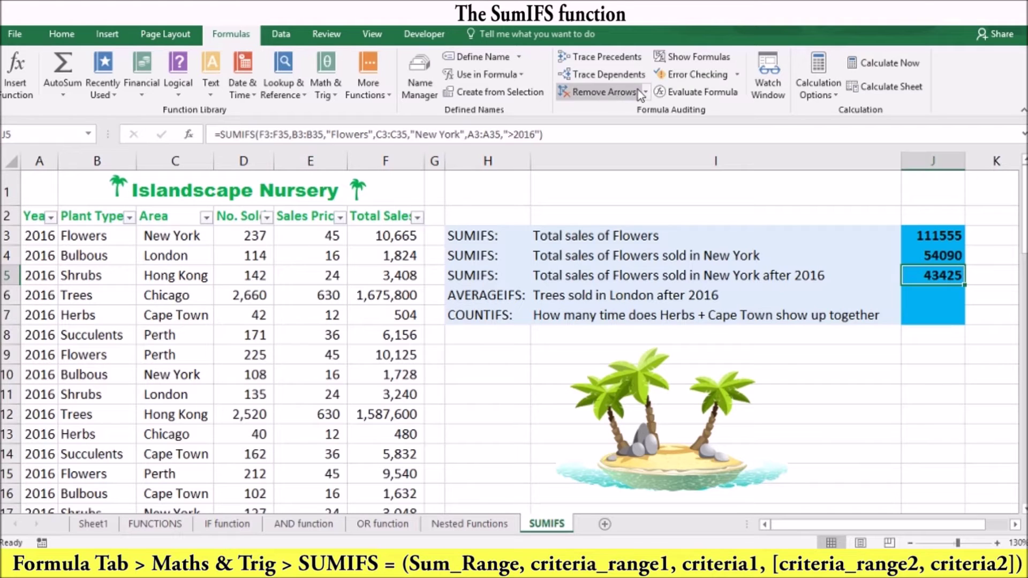
click(769, 75)
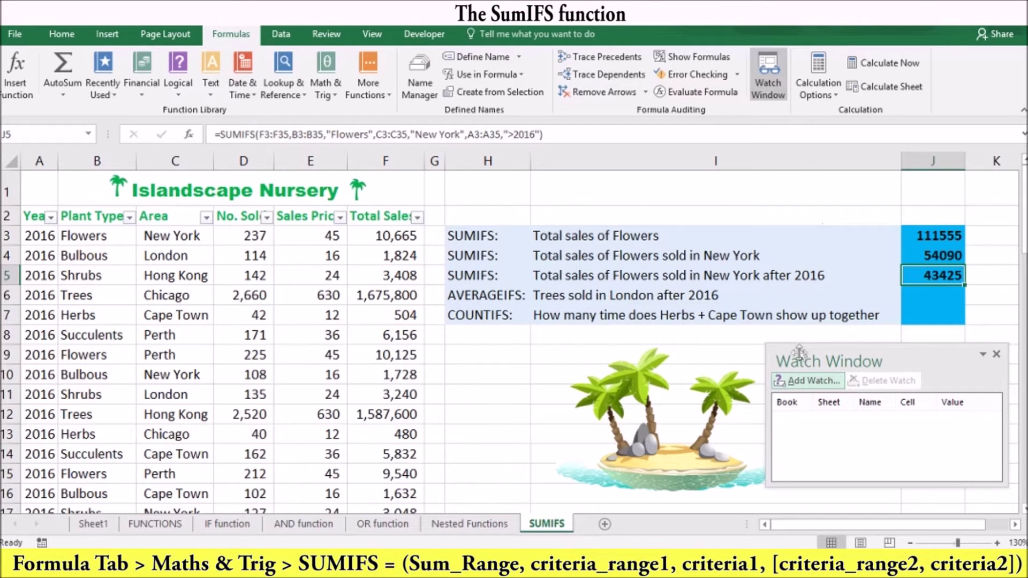
click(810, 380)
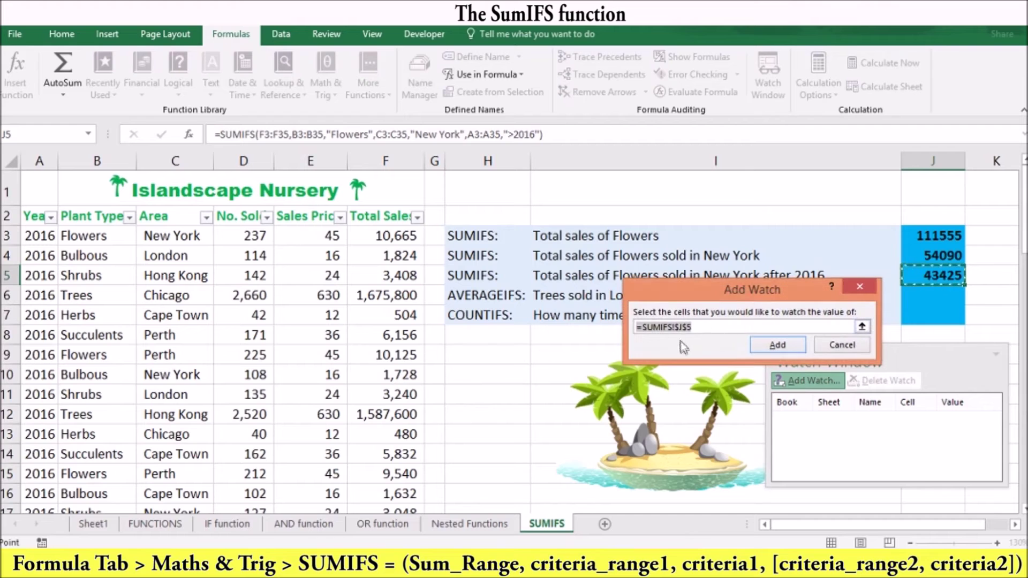
click(785, 346)
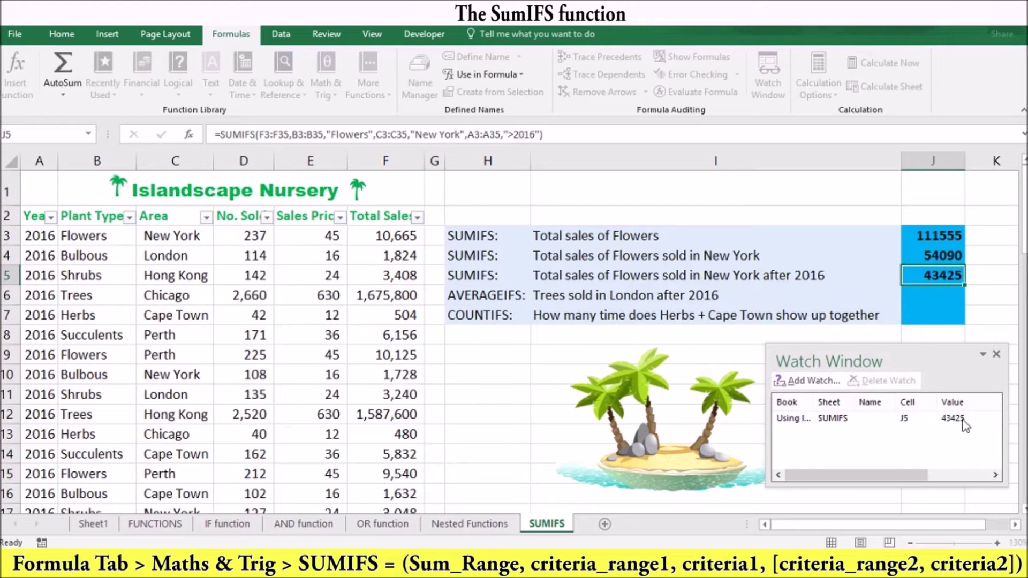
Step: Filter the table to Plant Type Flowers only and Area New York only
click(130, 218)
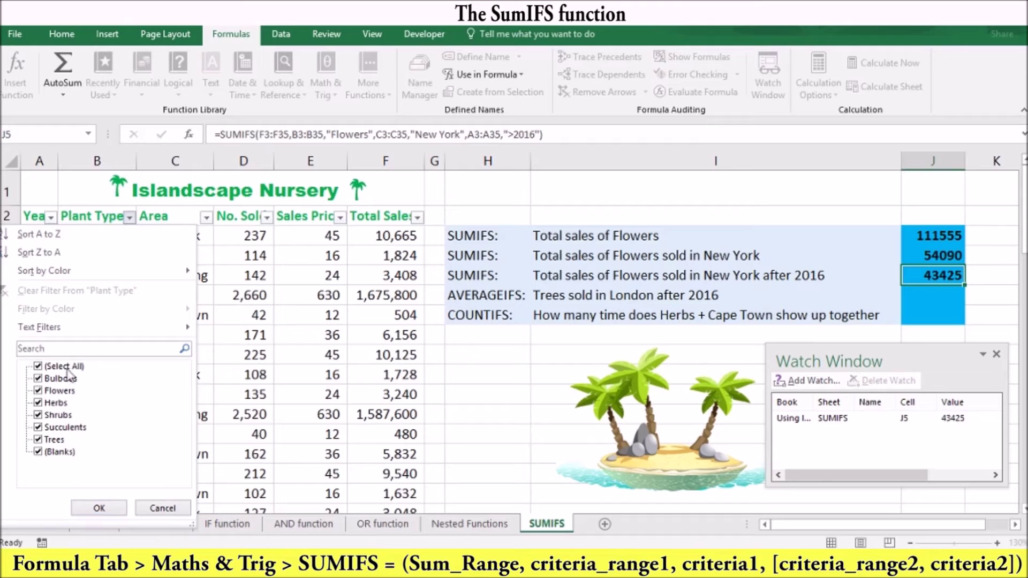
click(38, 366)
click(38, 391)
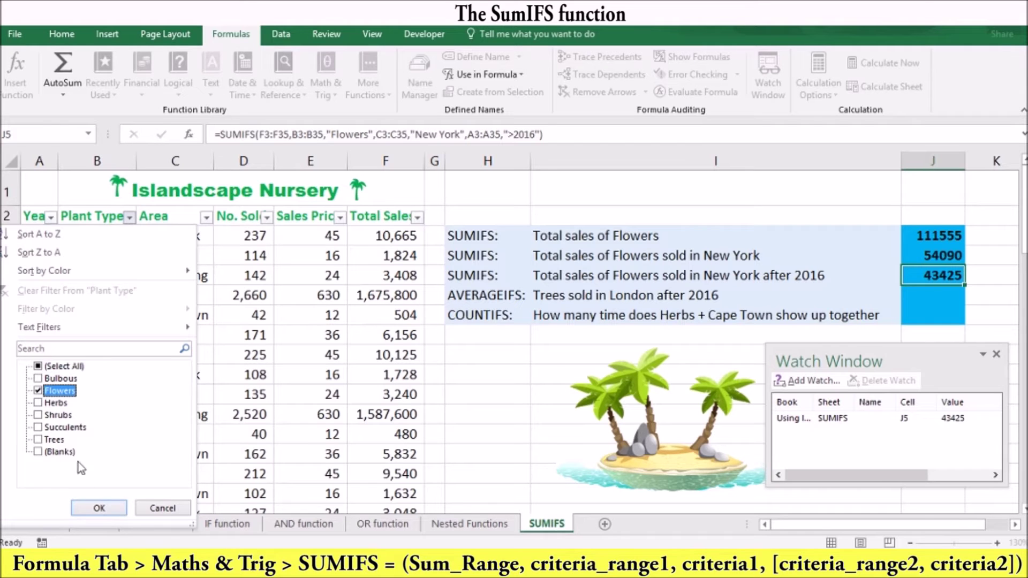
click(99, 508)
click(205, 217)
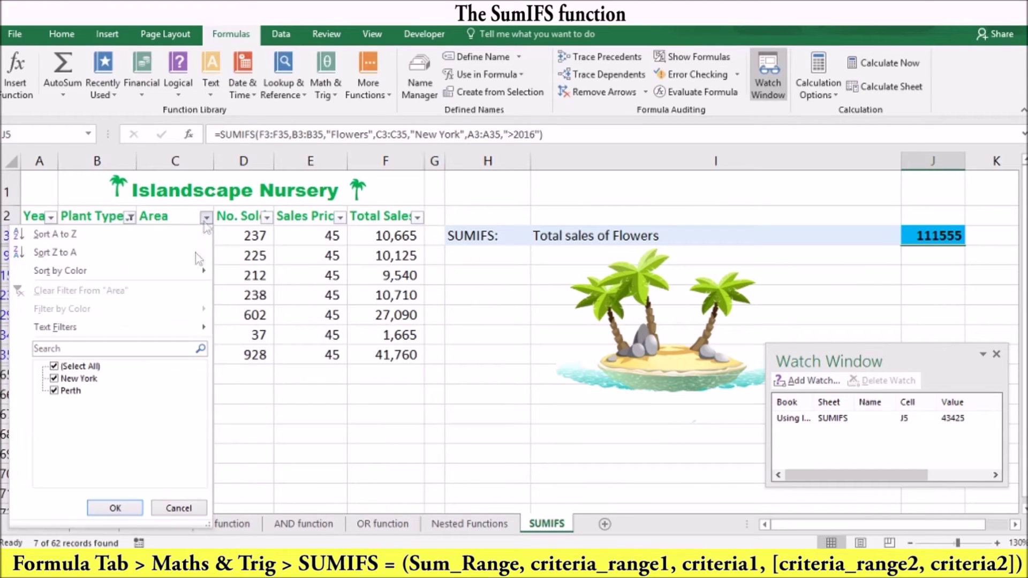
click(56, 367)
click(54, 379)
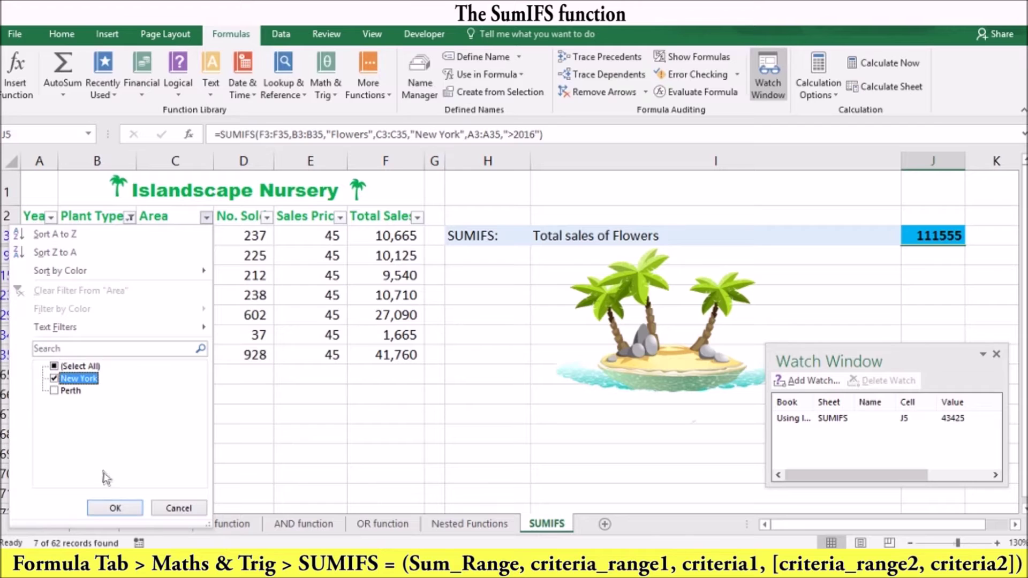
click(111, 506)
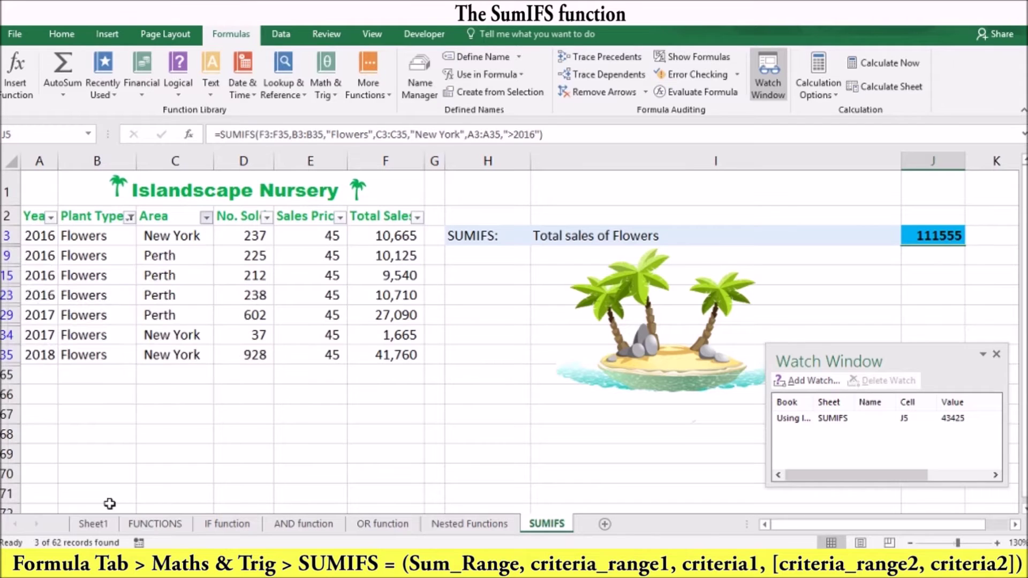
Step: Filter Year to greater than 2016 and select the remaining Total Sales values to read their sum
click(51, 218)
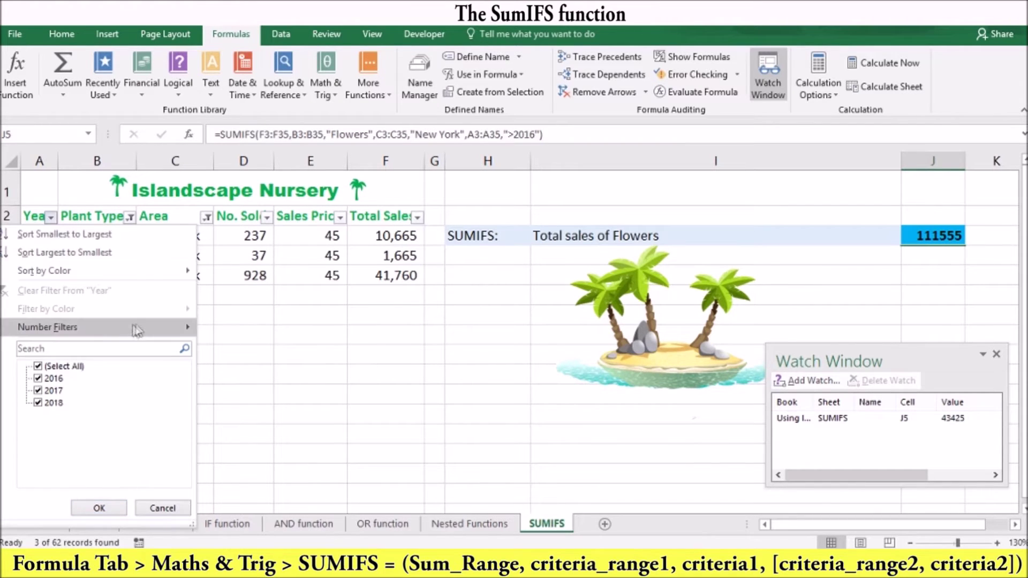
mouse_move(154, 332)
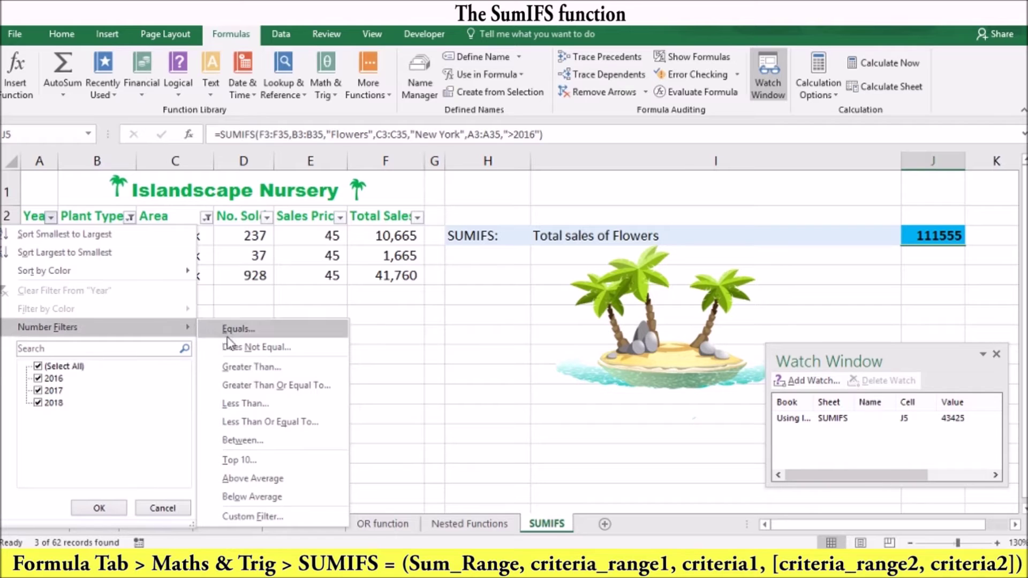
click(243, 369)
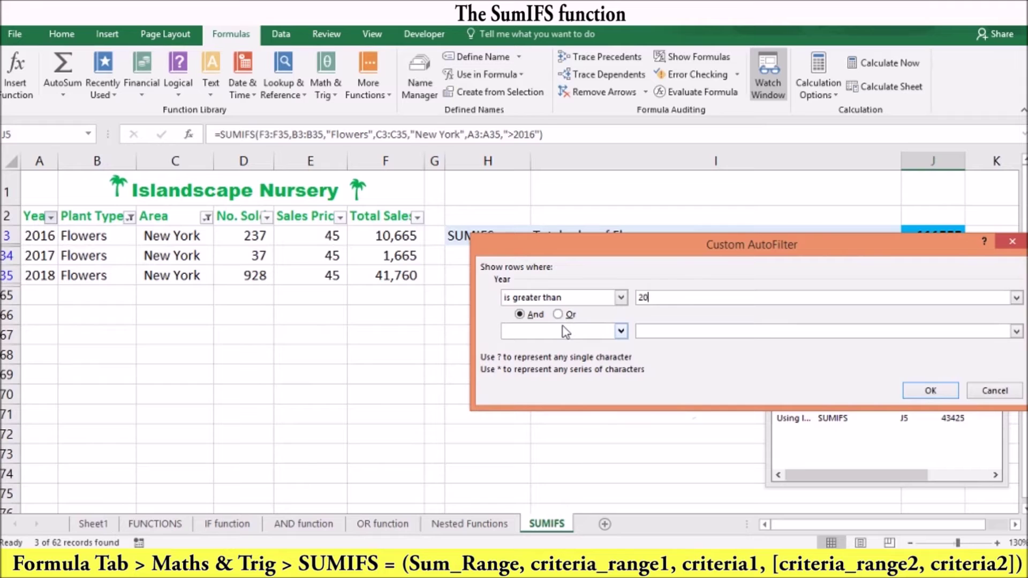
click(932, 391)
drag(384, 235, 385, 254)
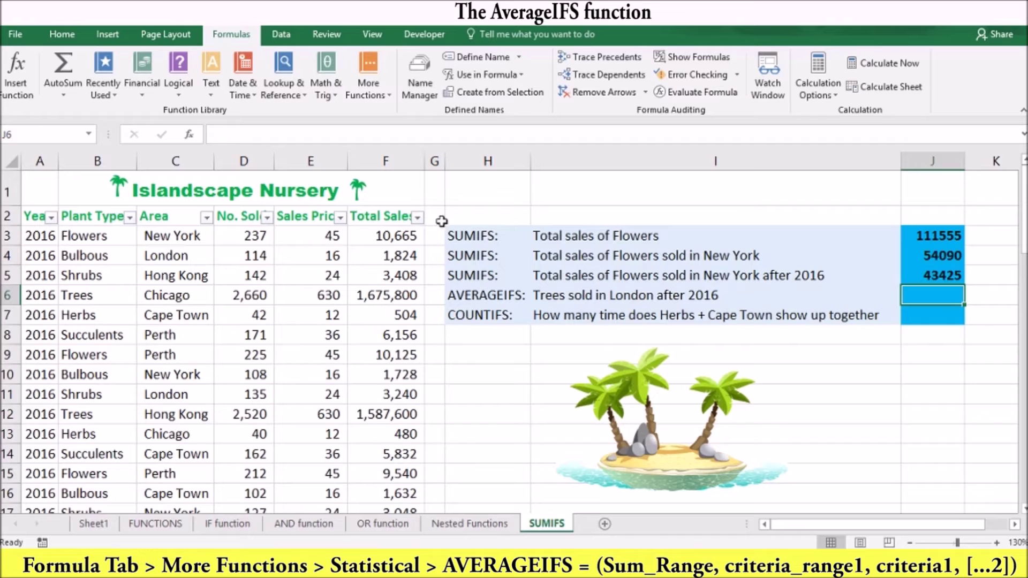
Step: Insert AVERAGEIFS in J6 averaging D3:D35 where Plant Type B3:B35 is Trees
click(374, 82)
mouse_move(377, 113)
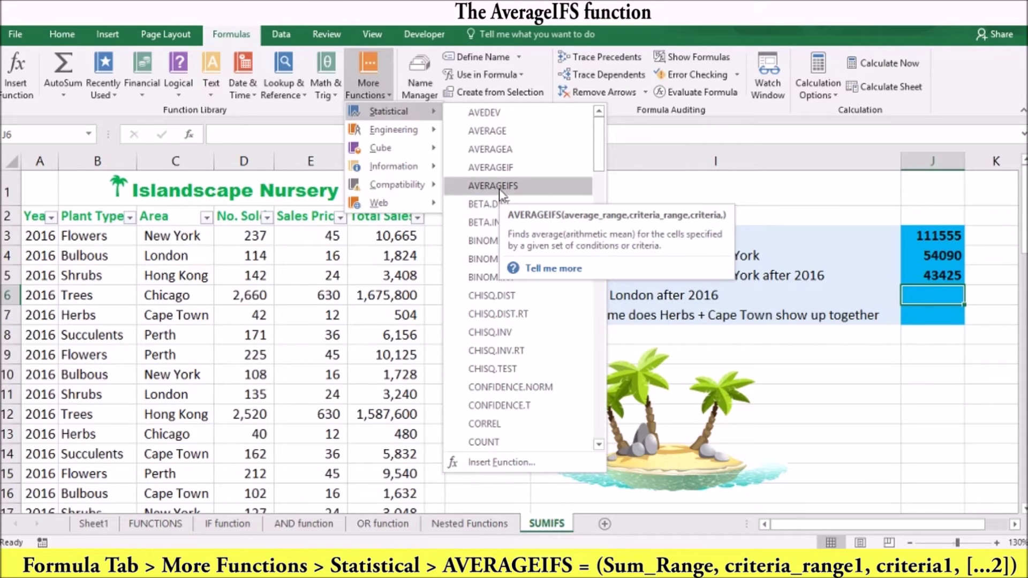
click(493, 186)
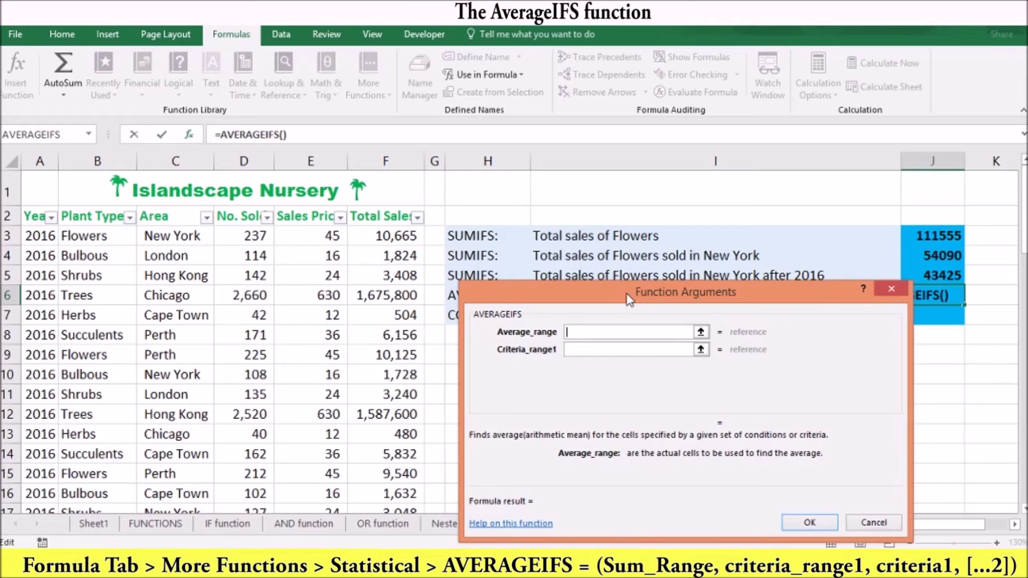
drag(625, 293, 624, 304)
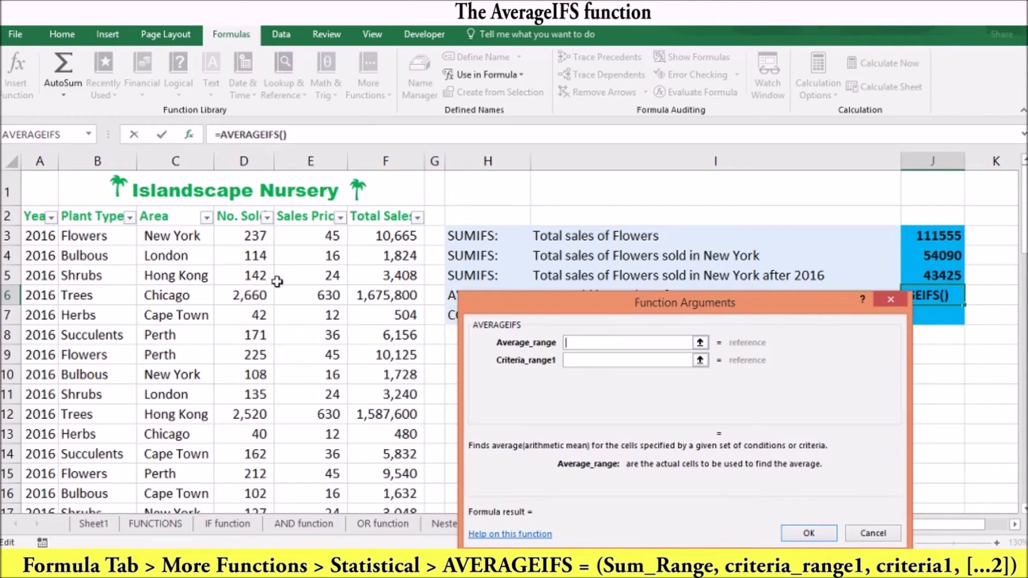
click(239, 238)
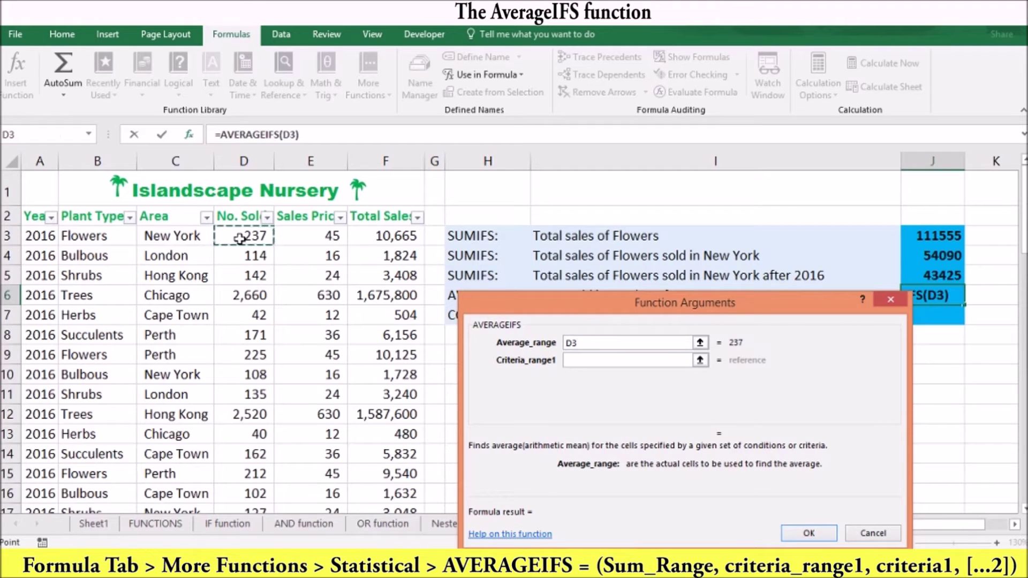
key(ctrl+shift+Down)
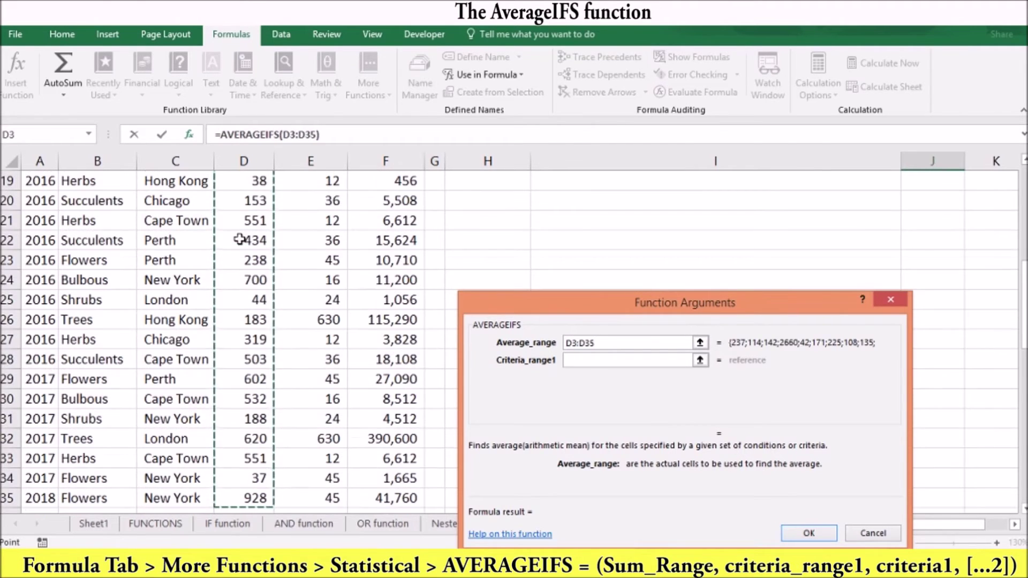
drag(1024, 300, 1024, 177)
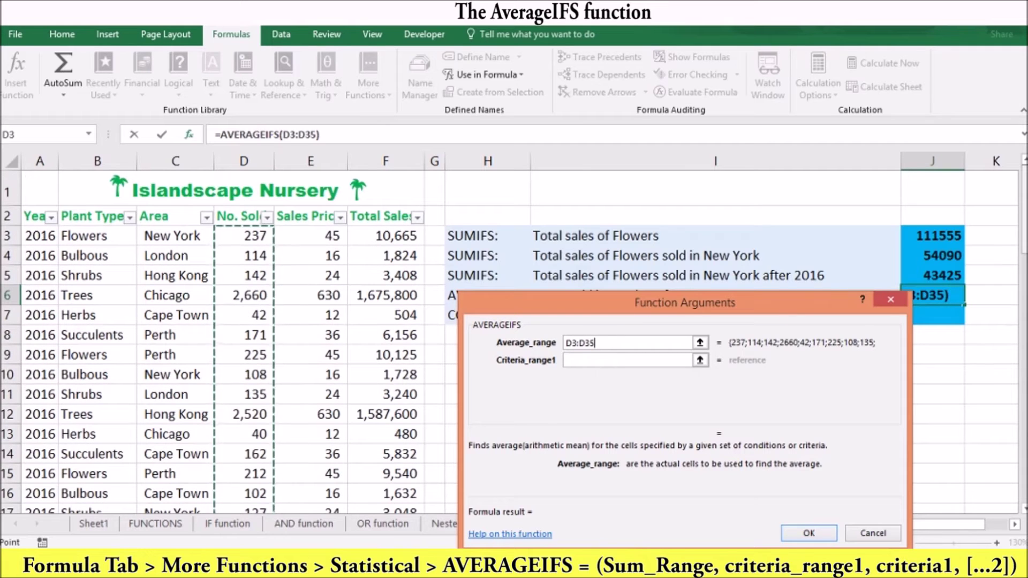
click(586, 362)
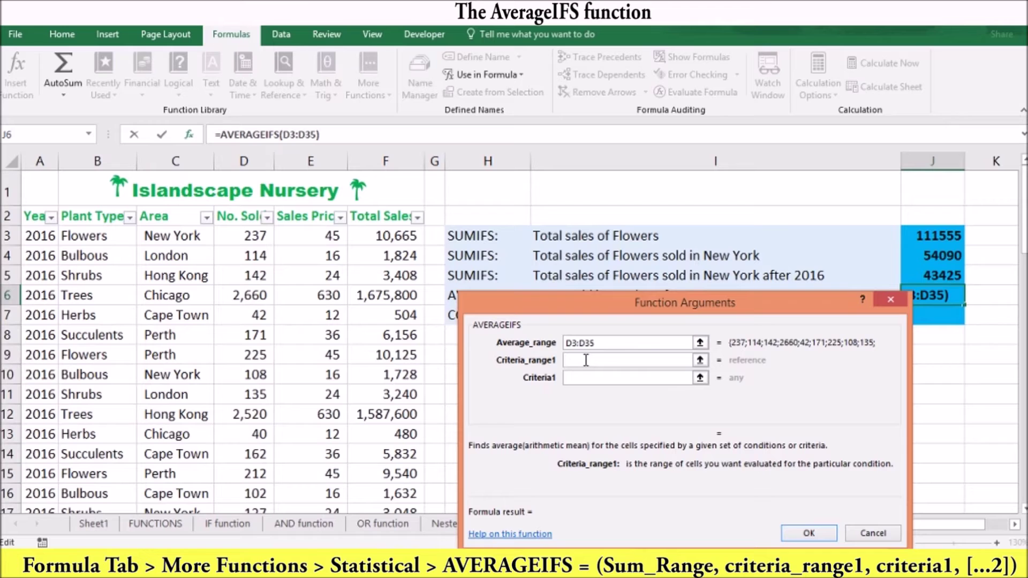
click(96, 236)
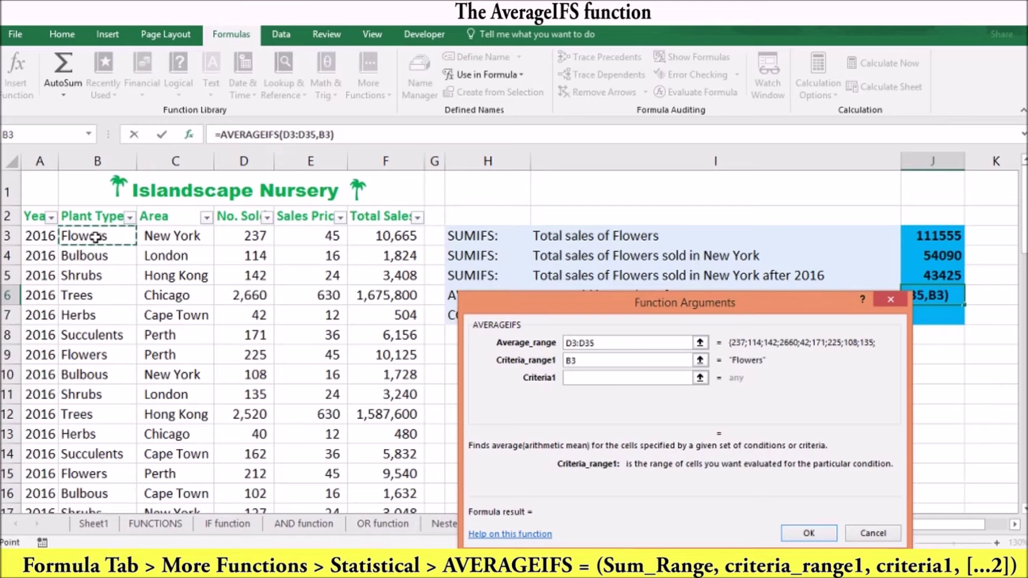
key(ctrl+shift+Down)
drag(1024, 305, 1024, 179)
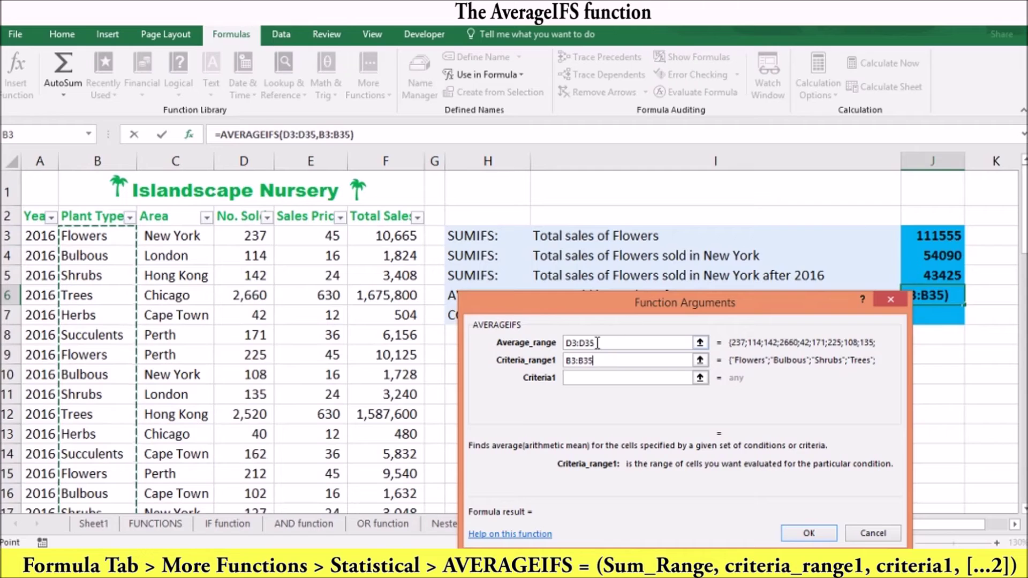
click(571, 377)
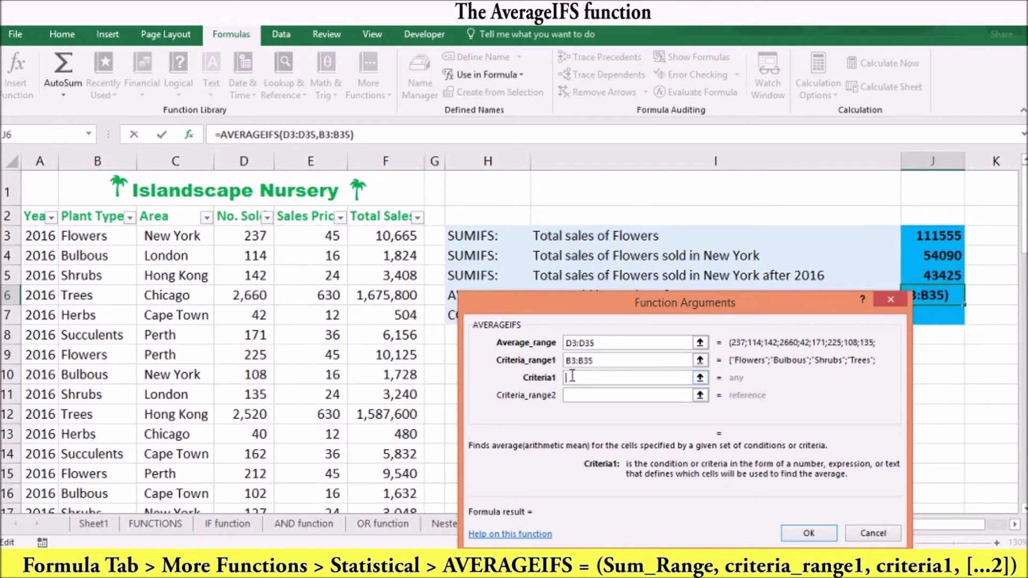
text(Trees)
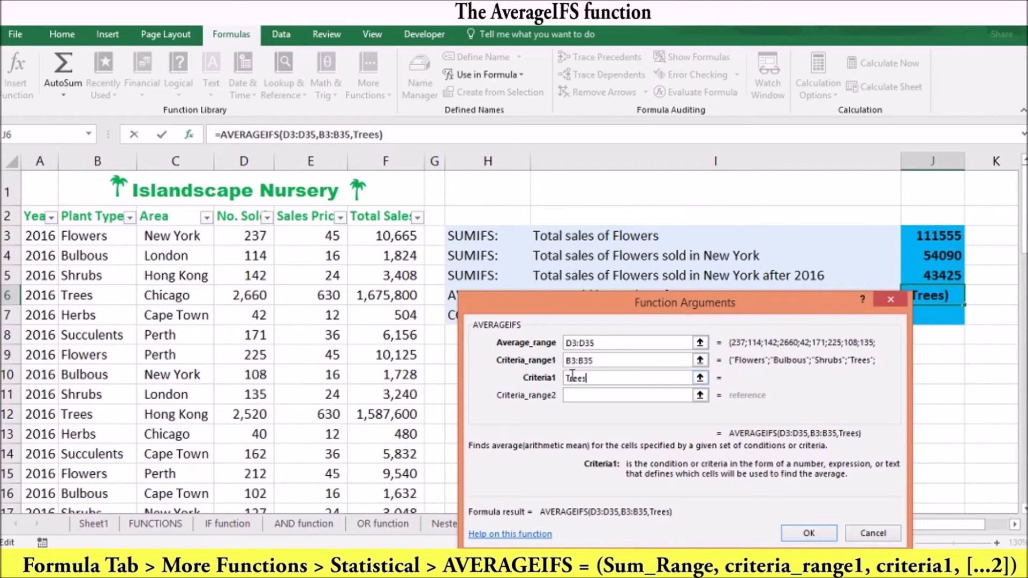
Step: Add conditions C3:C35 "London" and A3:A35 ">2016", giving 620
click(580, 396)
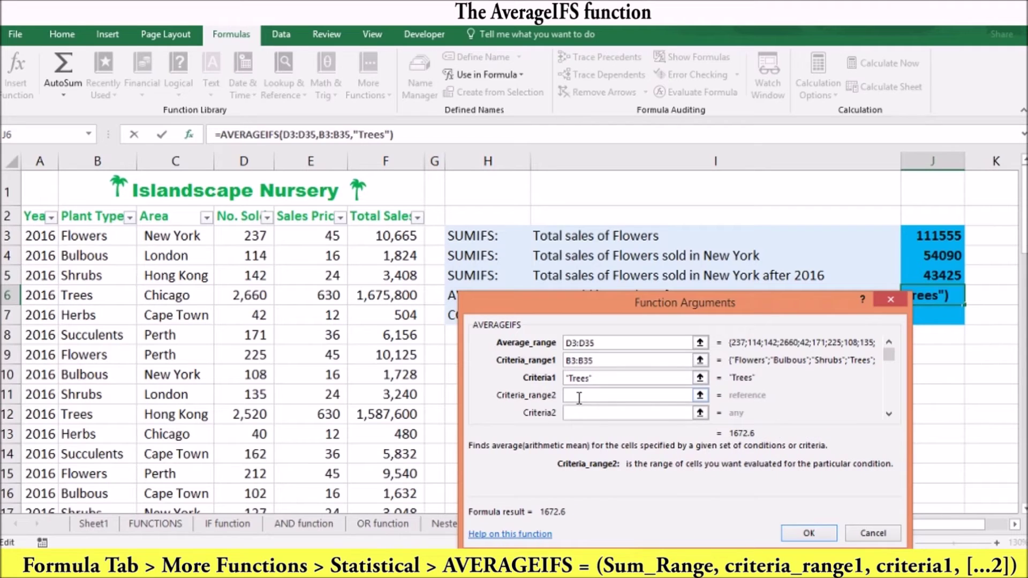
click(178, 238)
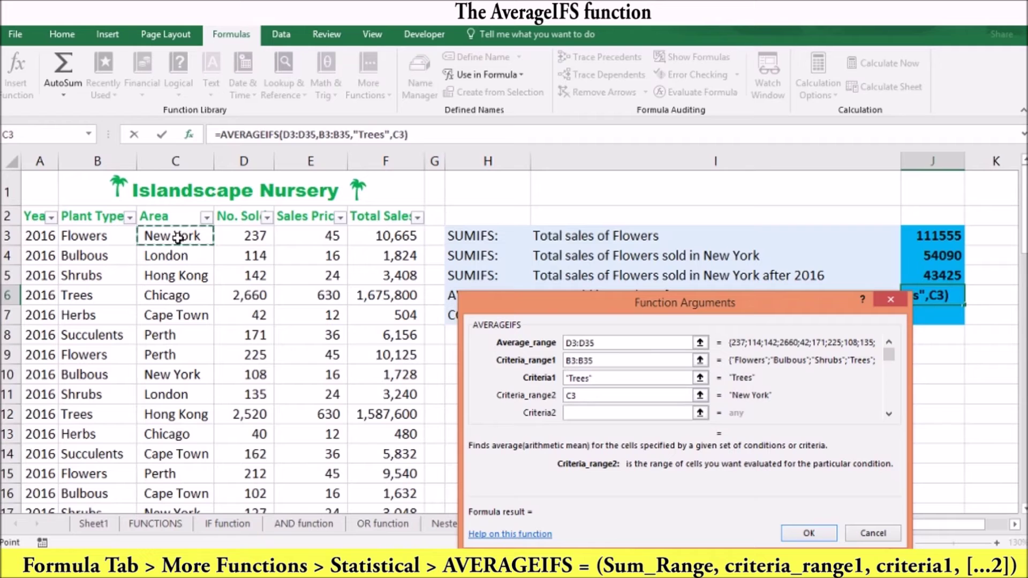
key(ctrl+shift+Down)
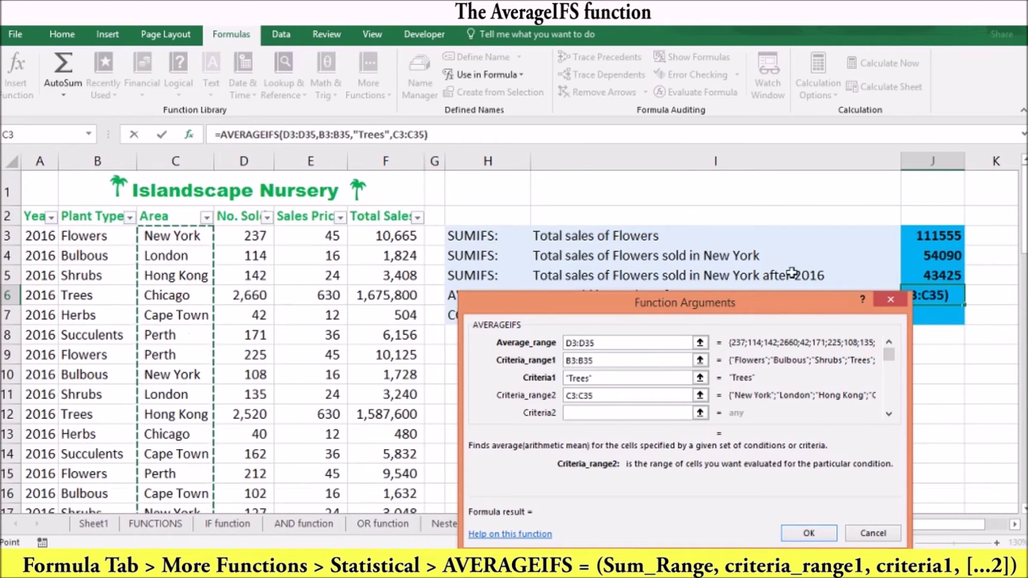
click(573, 413)
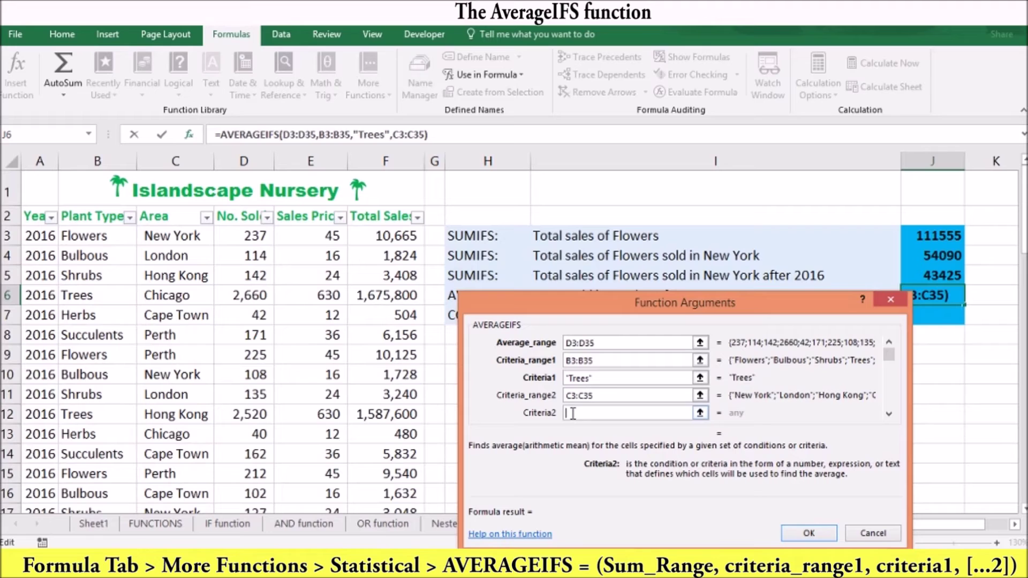
text(Lond)
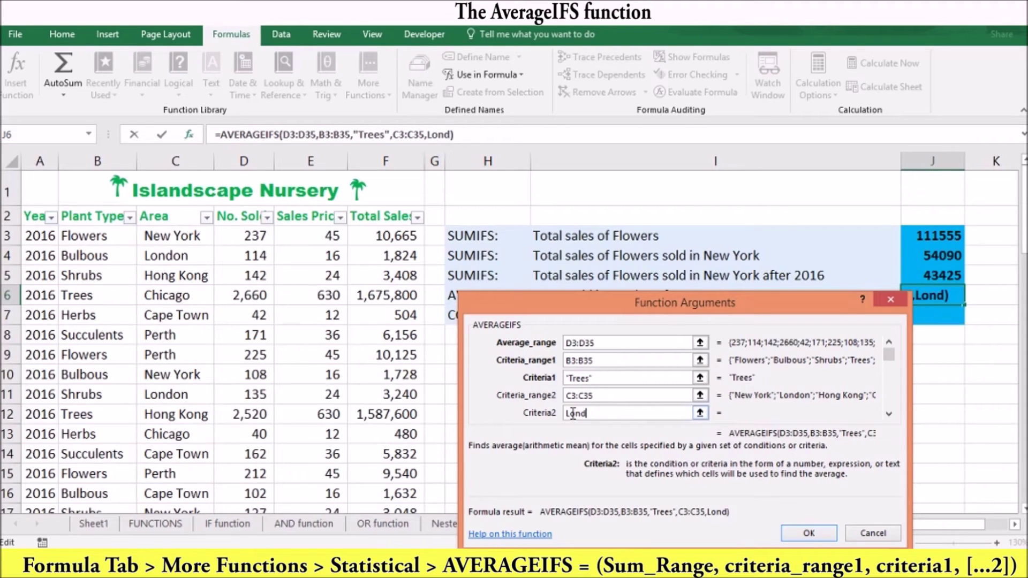
text(on)
click(890, 415)
click(889, 415)
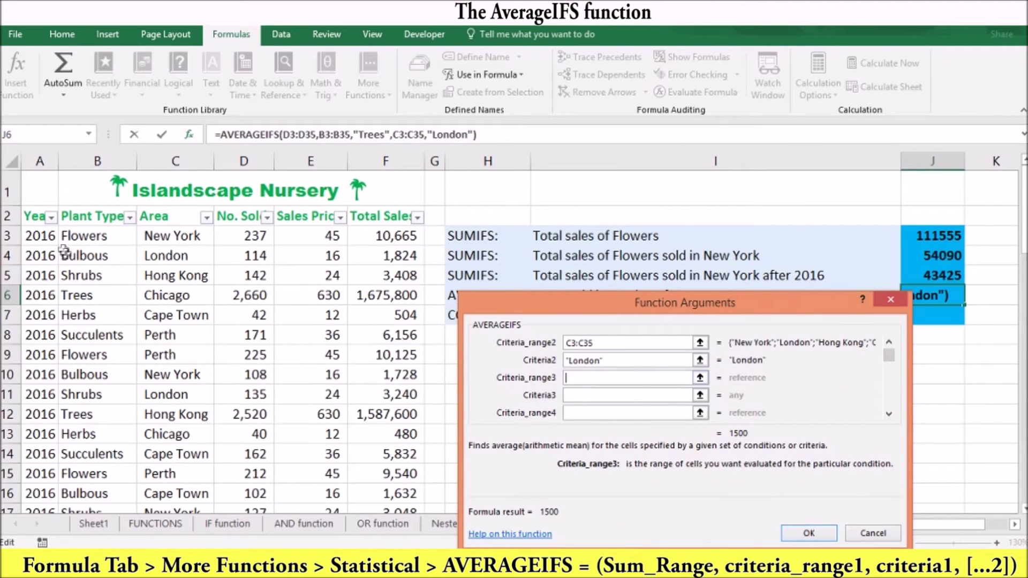
click(34, 235)
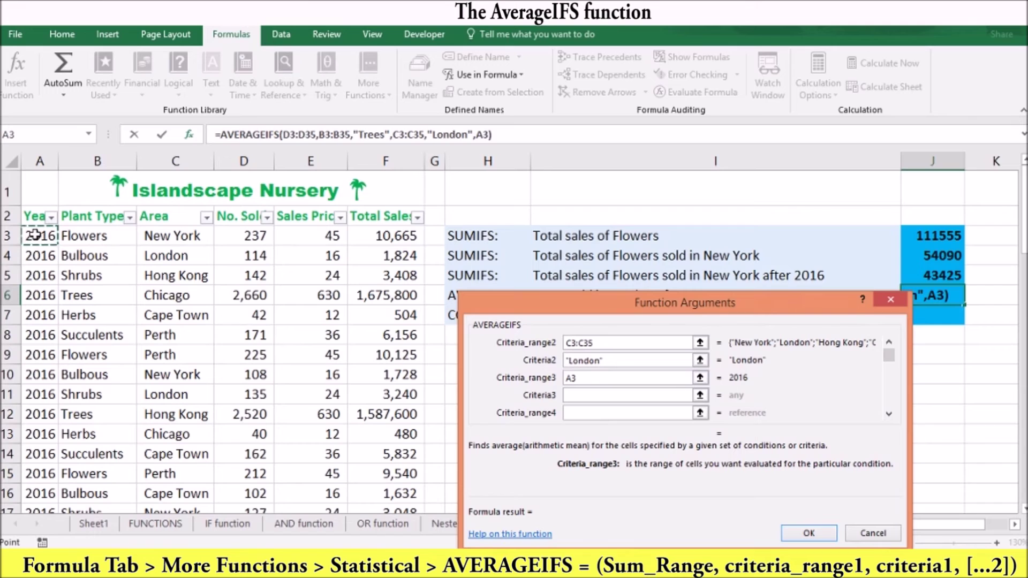
key(ctrl+shift+Down)
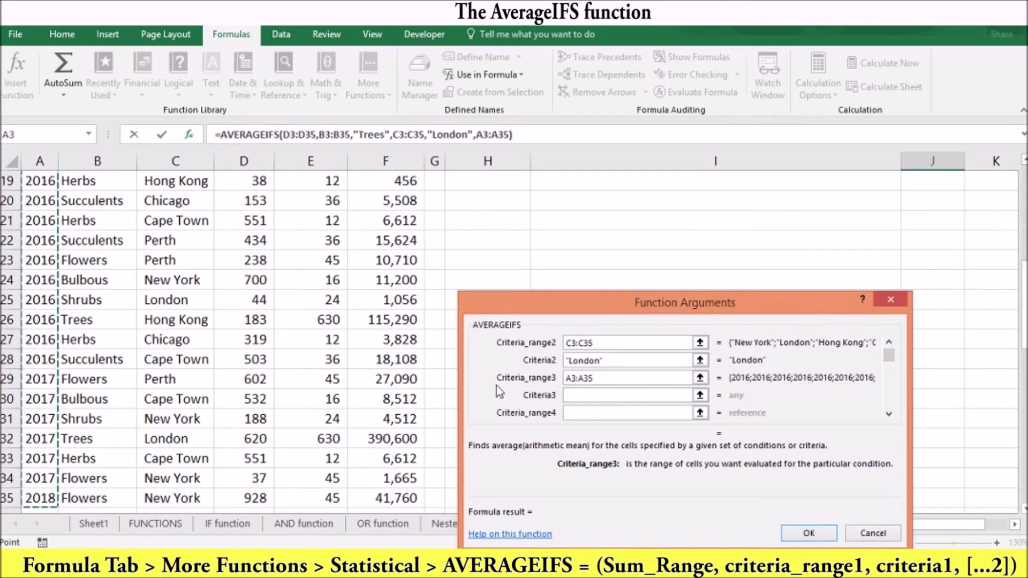
click(581, 395)
text(")
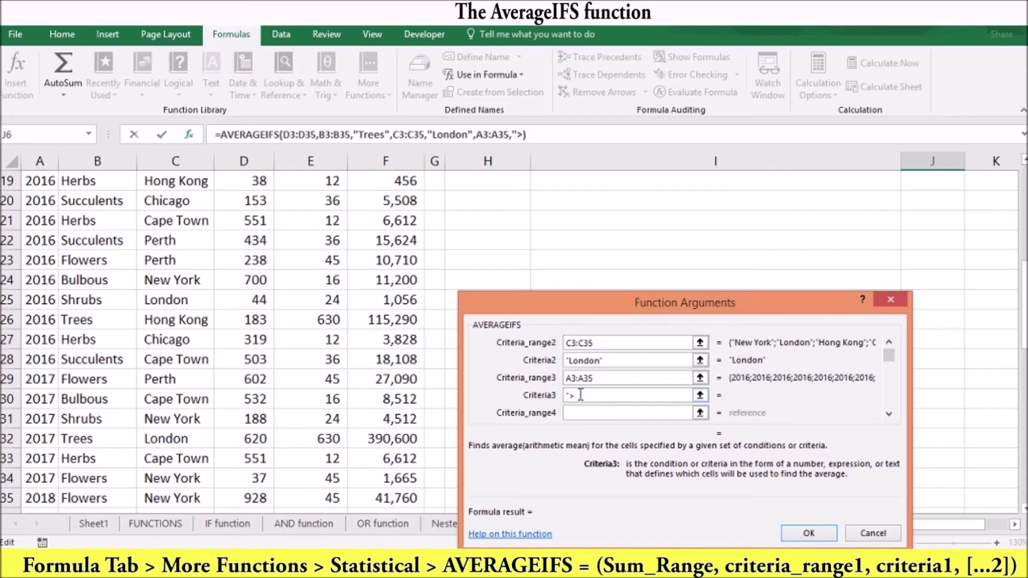
text(>2016")
click(825, 533)
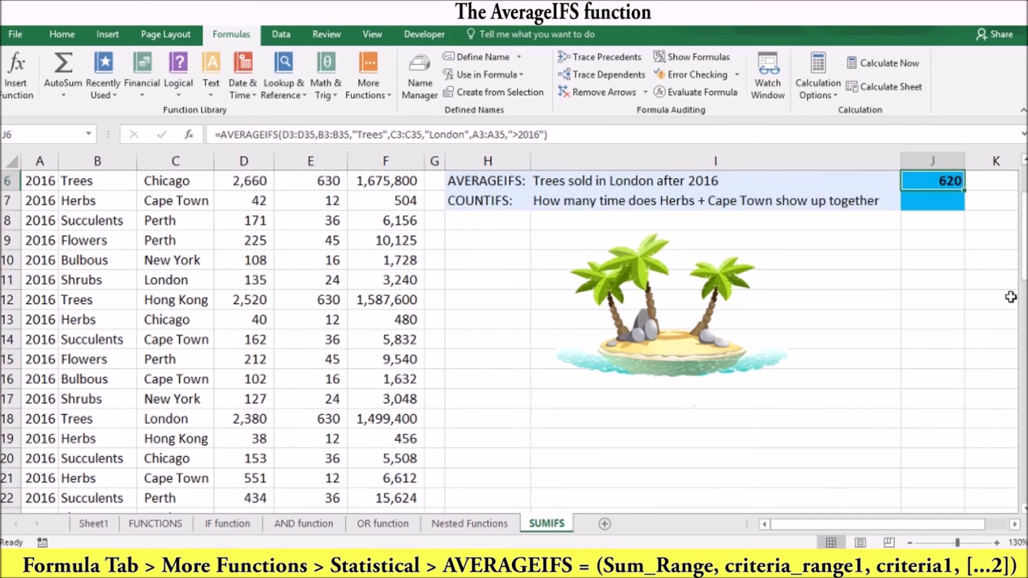
drag(1023, 303, 1023, 242)
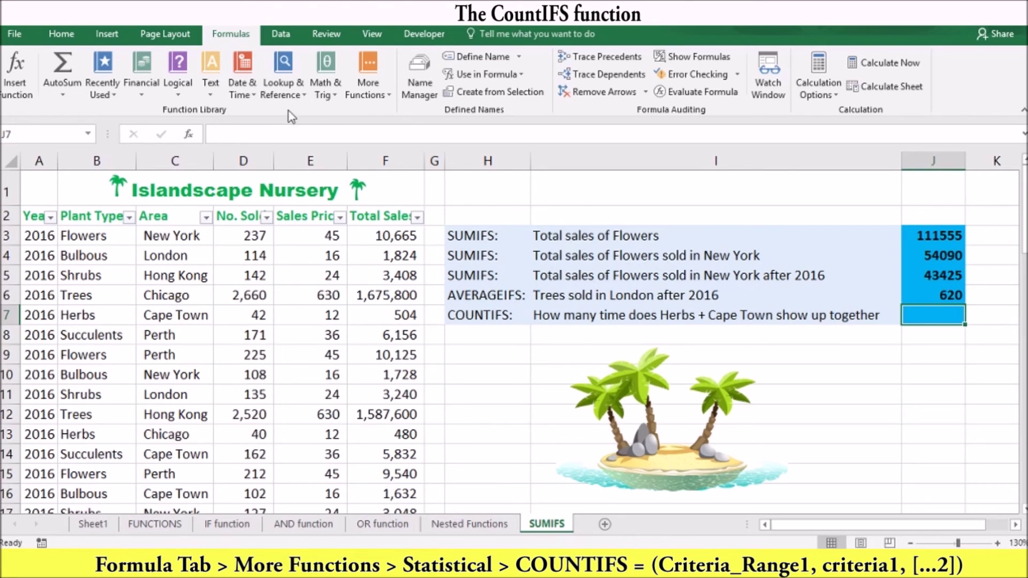
Step: Insert a COUNTIFS function into J7 from More Functions > Statistical
click(390, 91)
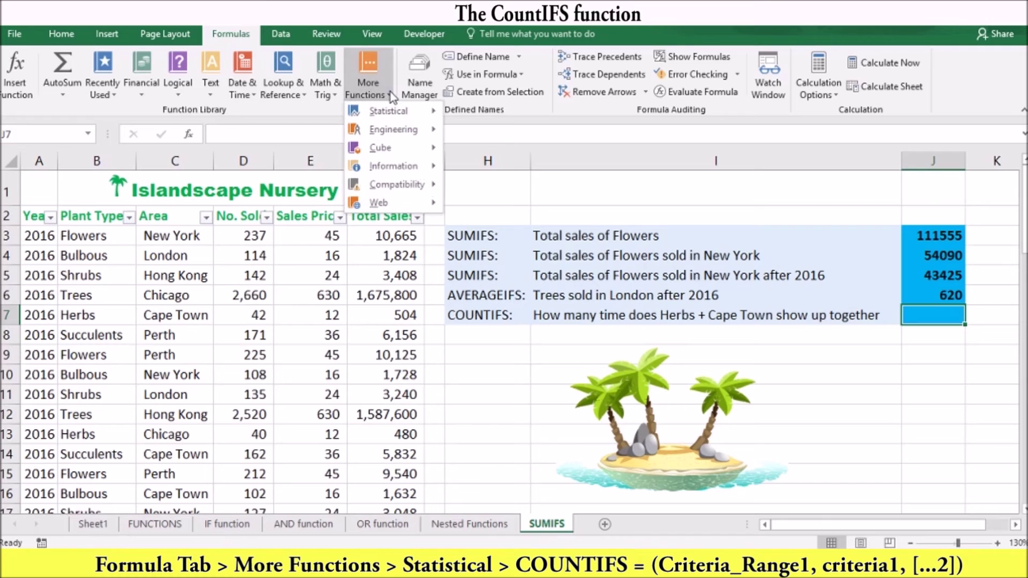
mouse_move(394, 119)
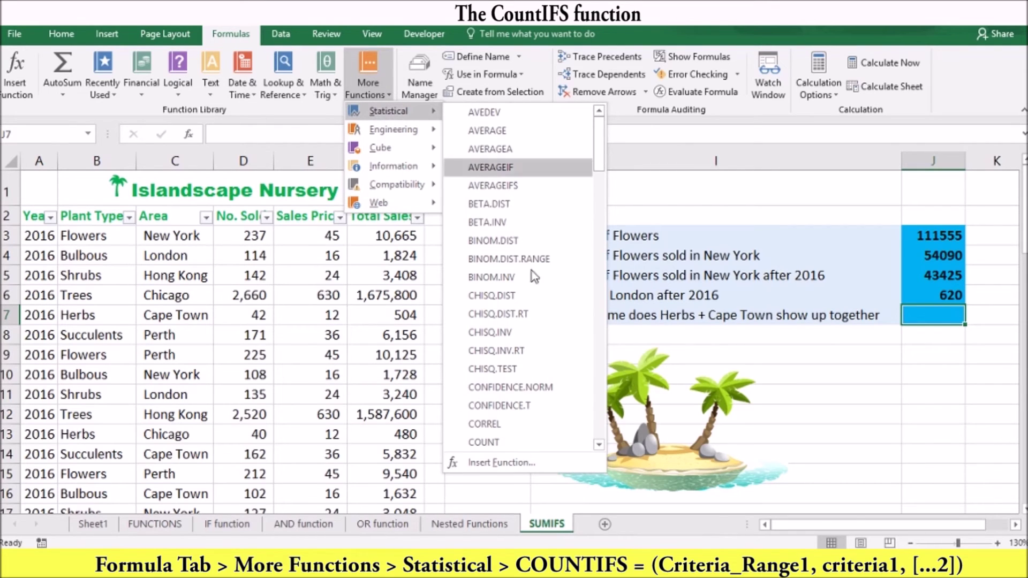
drag(599, 161, 604, 203)
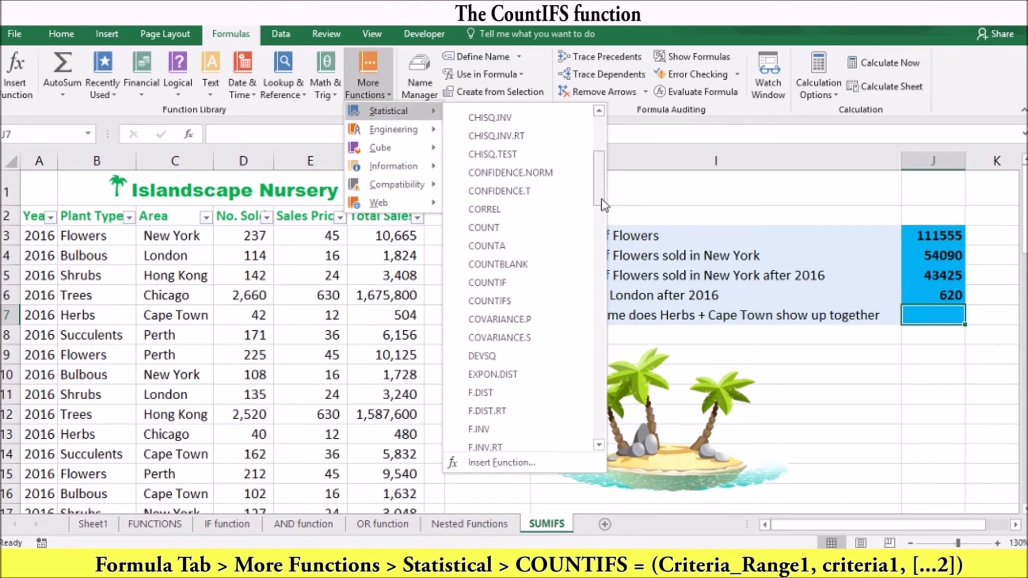
click(507, 304)
drag(609, 306, 599, 267)
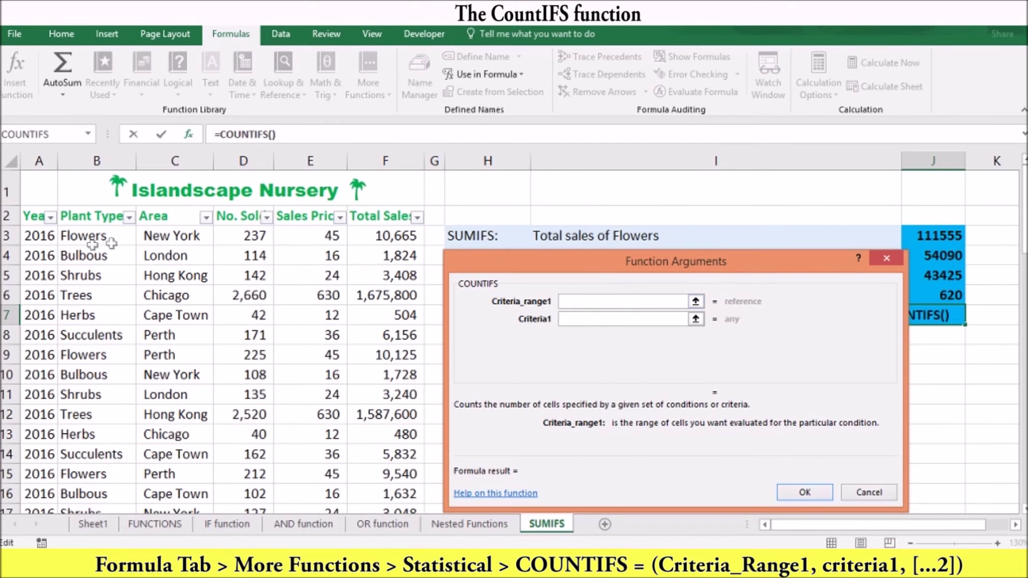
Step: Set COUNTIFS criteria B3:B35 "Herbs" and C3:C35 "Cape Town", returning 3 in J7
click(75, 239)
key(ctrl+shift+Down)
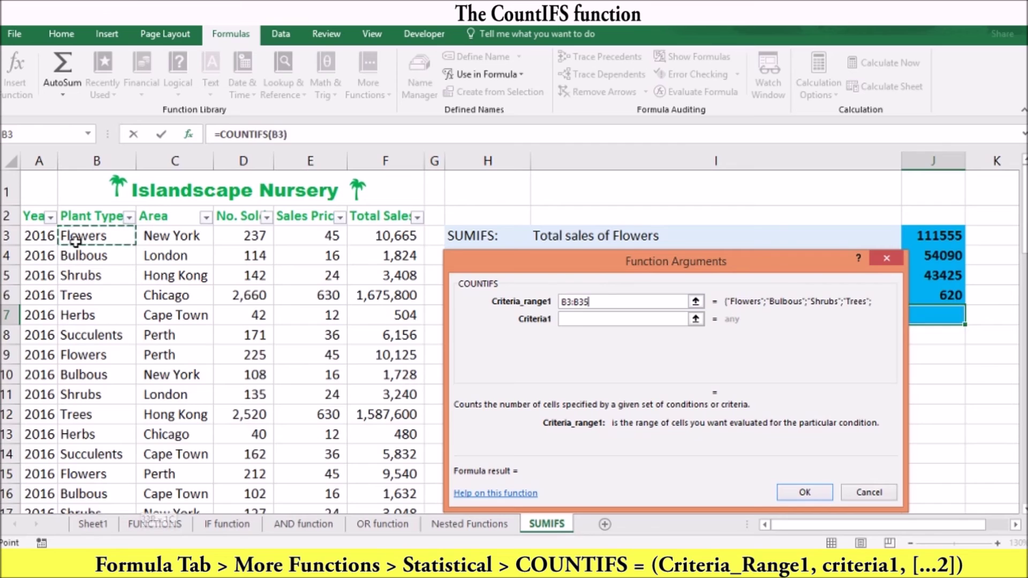
click(568, 319)
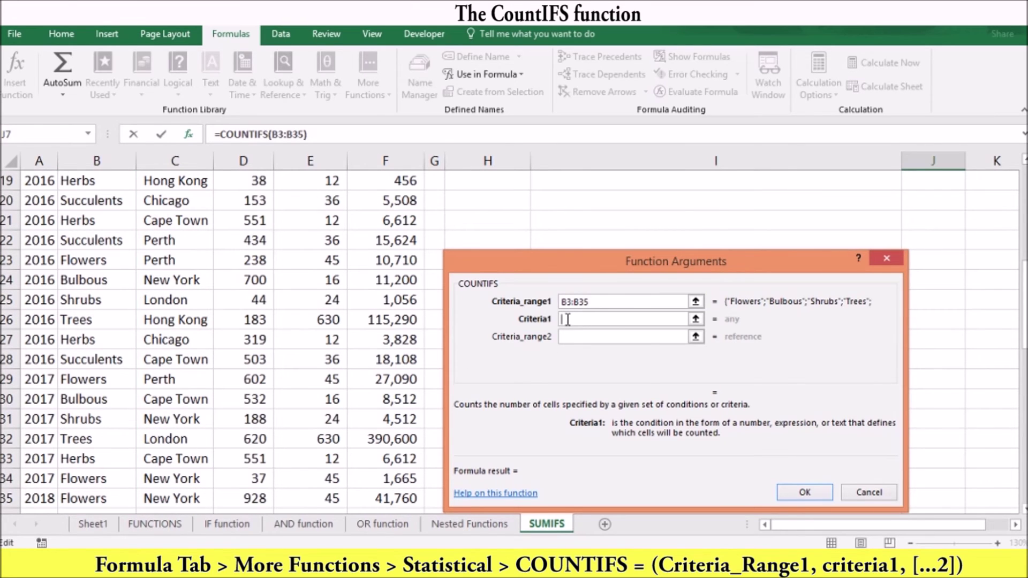
text(Herbs)
click(581, 338)
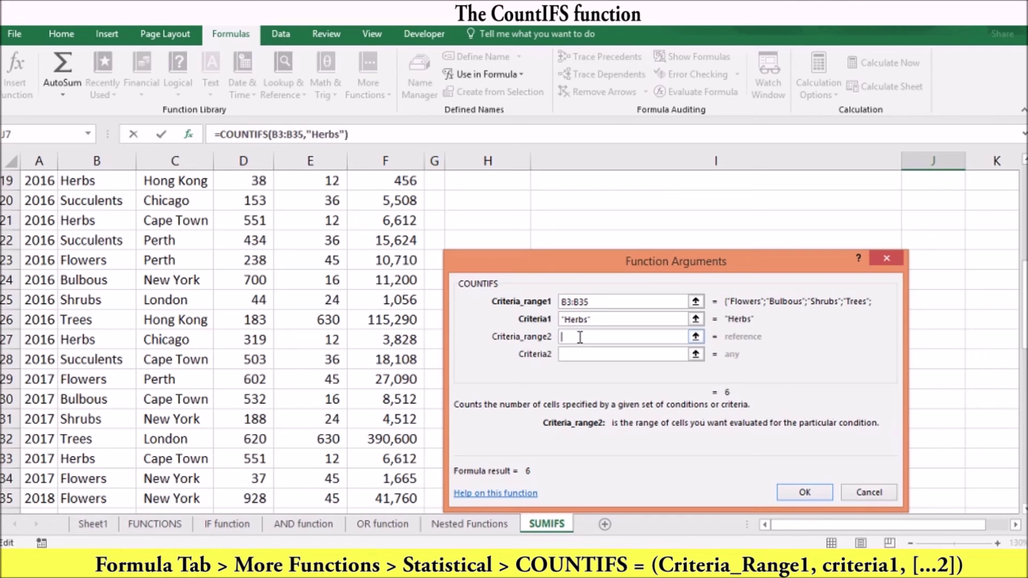
scroll(149, 255, up, 6)
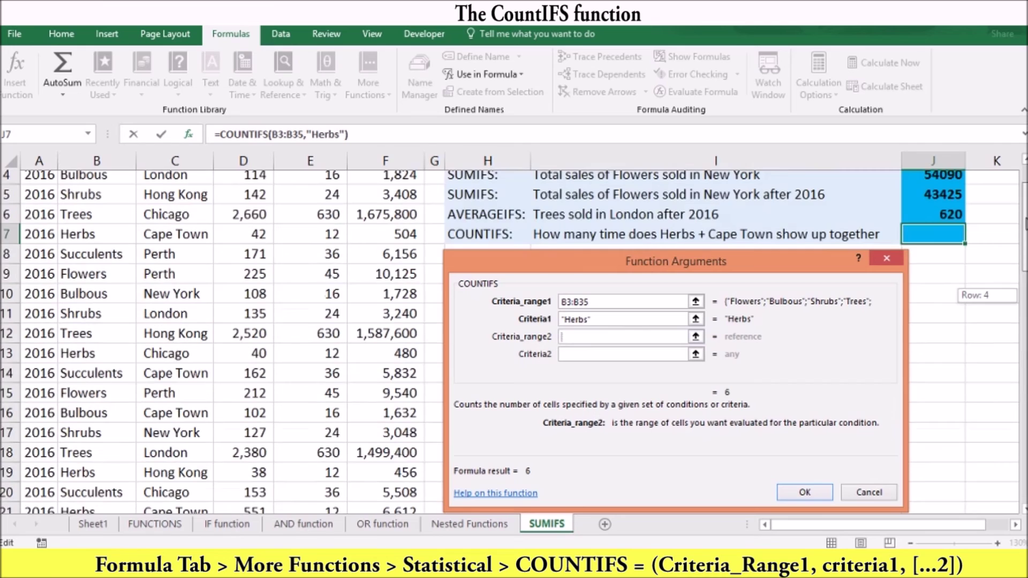
click(159, 236)
key(ctrl+shift+Down)
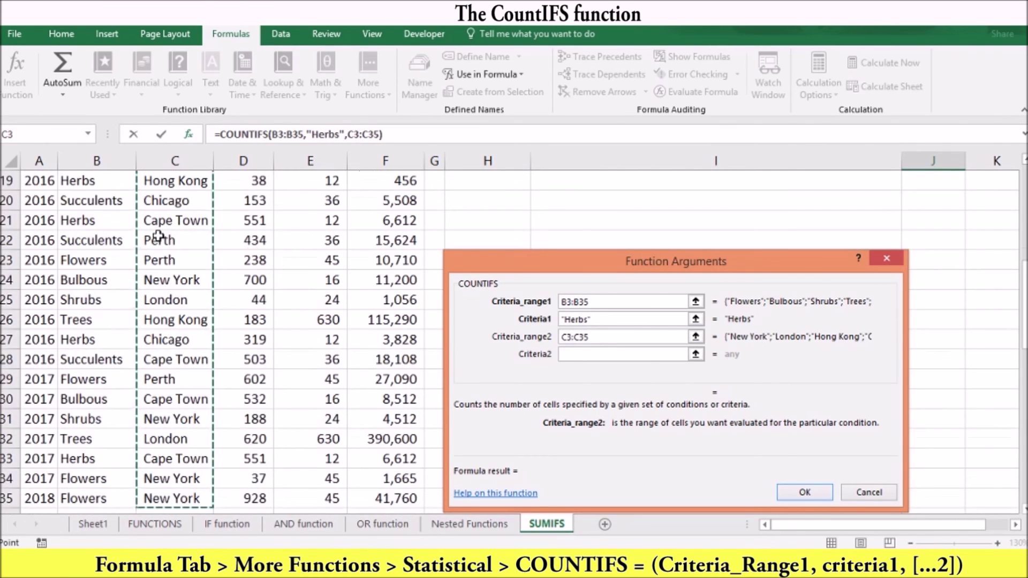
click(567, 355)
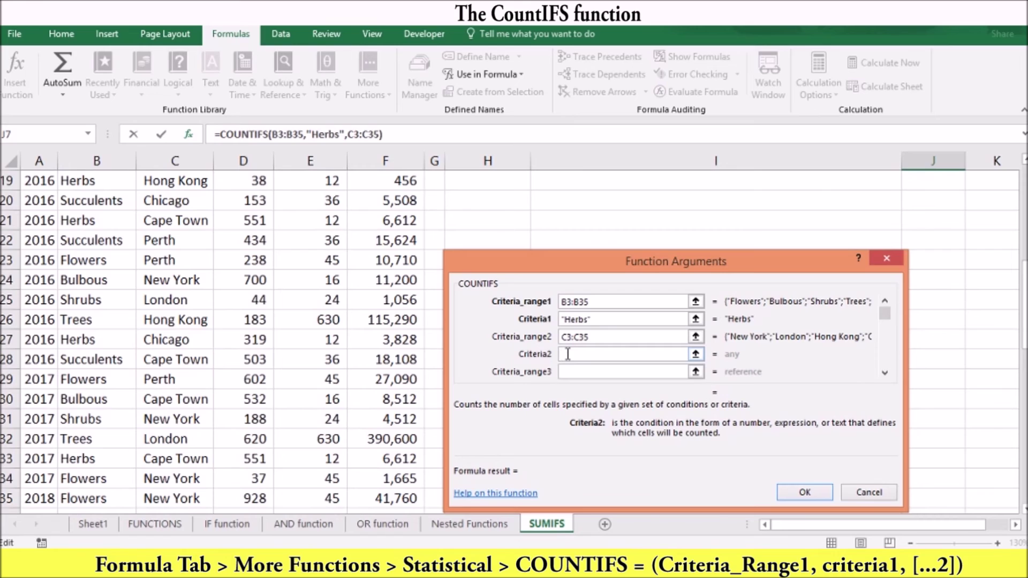
text(Cape Town)
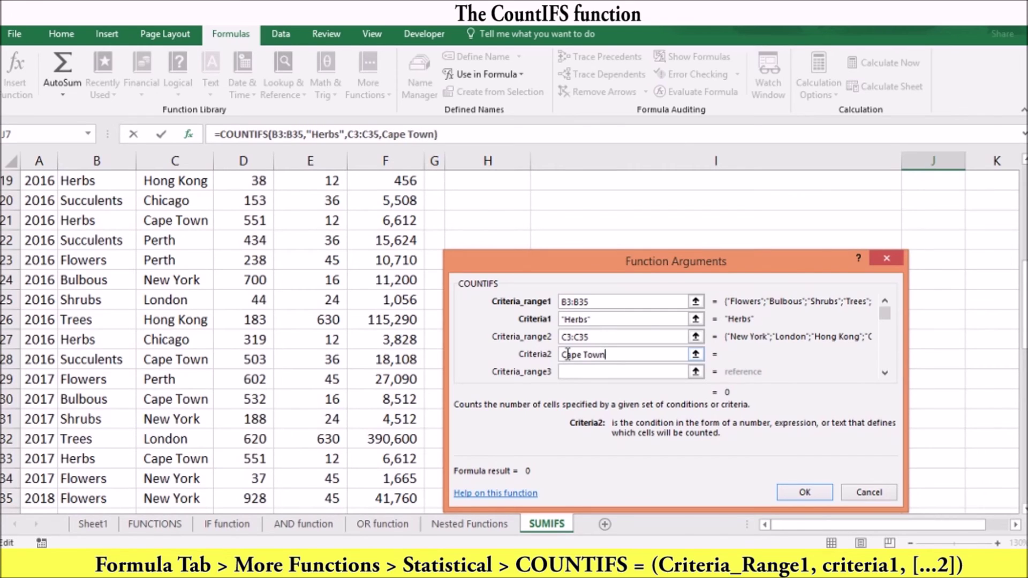
click(805, 491)
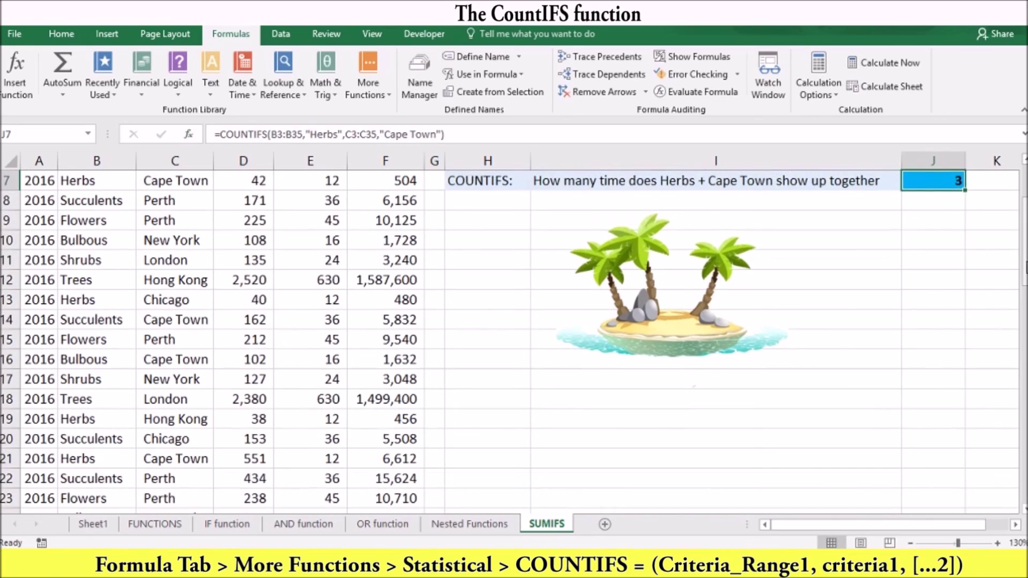
Step: Scroll to the top and bring up the Plant Type filter choices
scroll(969, 283, up, 2)
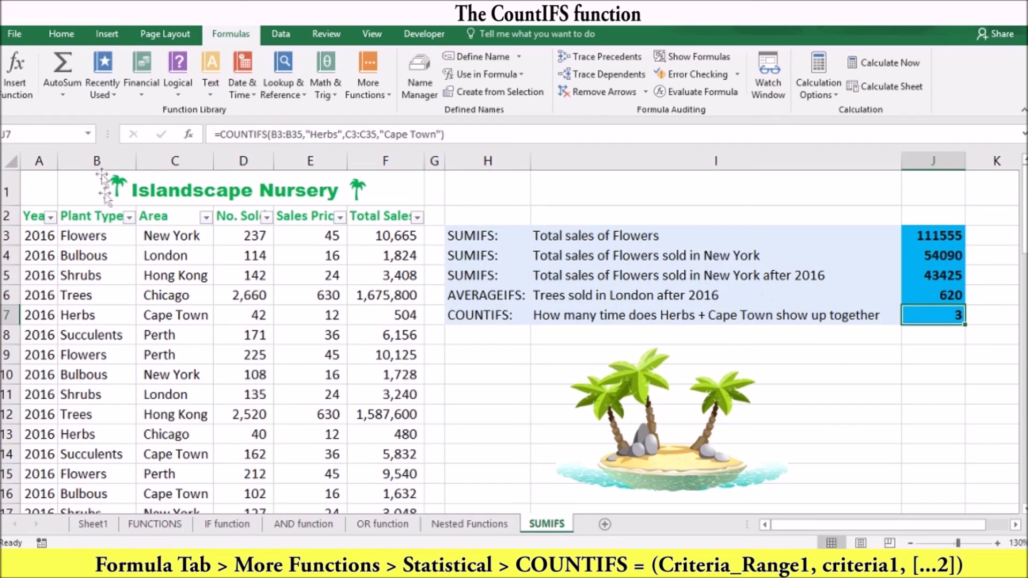
click(129, 218)
Step: Filter Plant Type to Herbs only and Area to Cape Town only, showing 3 records
click(38, 366)
click(38, 402)
click(100, 509)
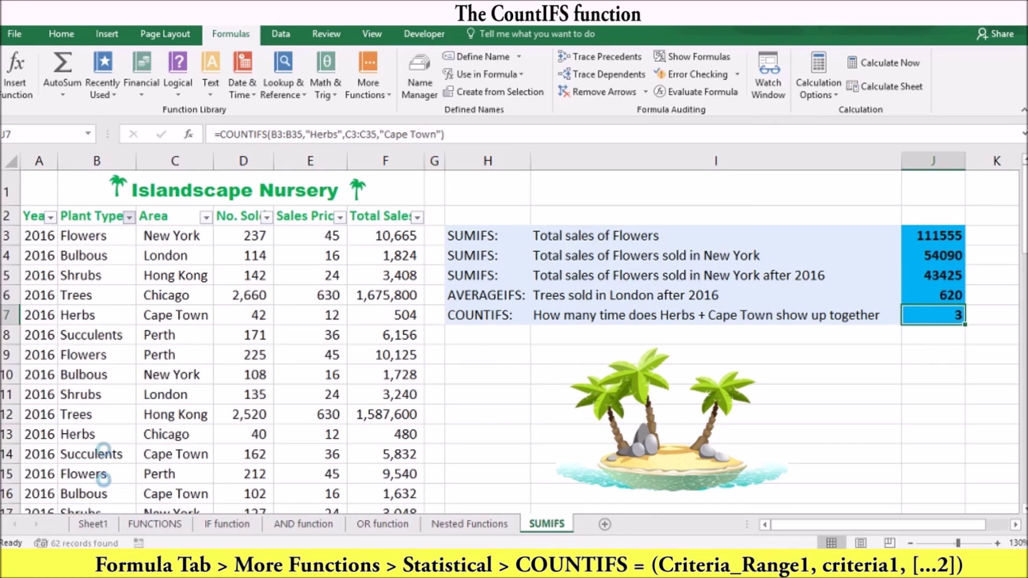
click(205, 219)
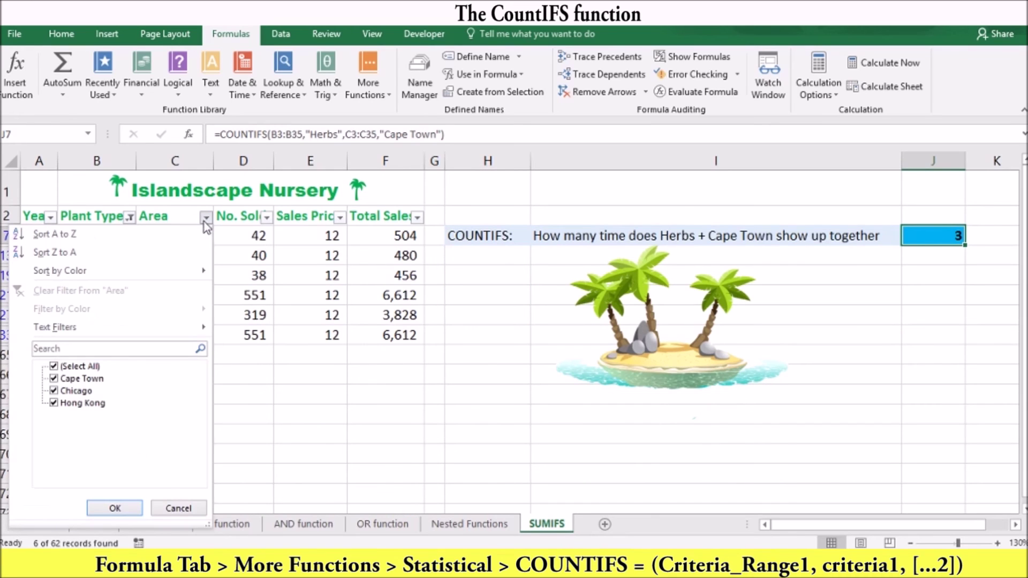
click(54, 367)
click(53, 379)
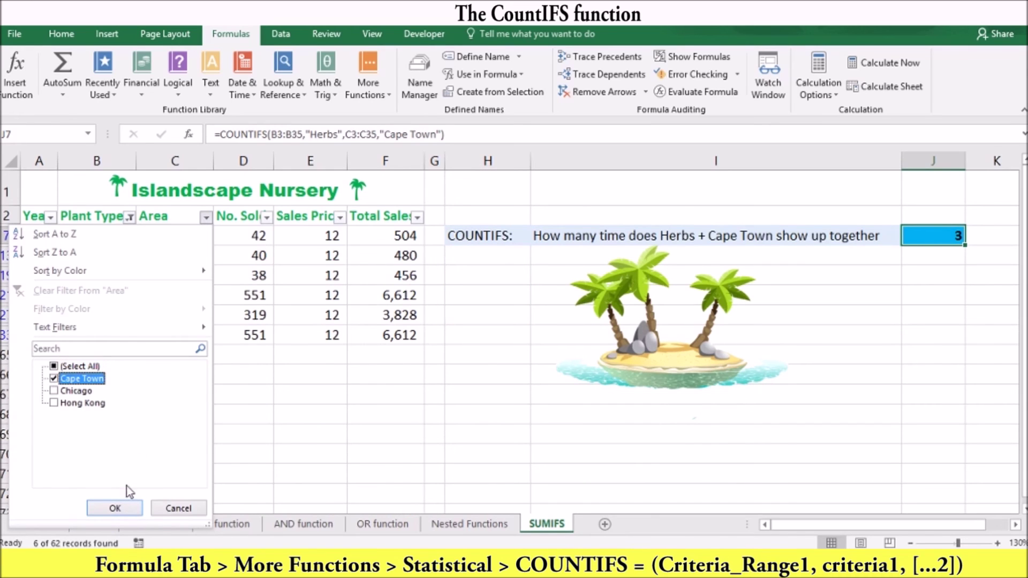
click(114, 508)
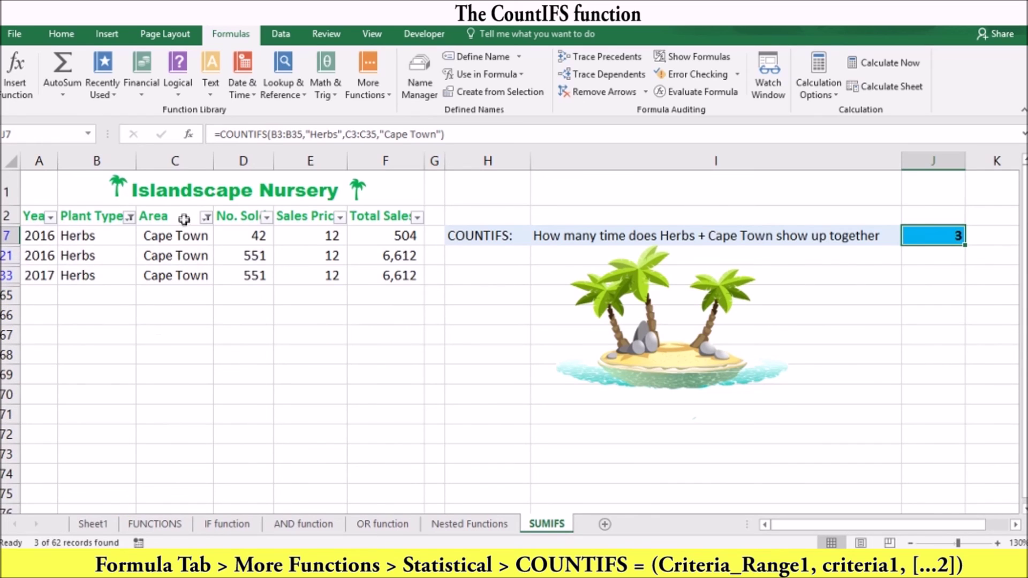